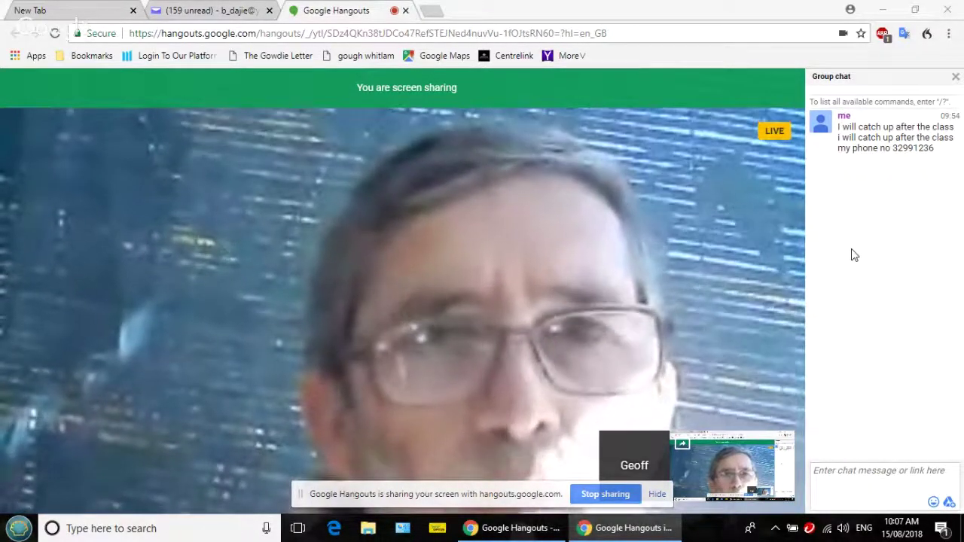
# Open the trainer's personal .net.au training-material website in a new browser tab.
pyautogui.moveTo(799, 165)
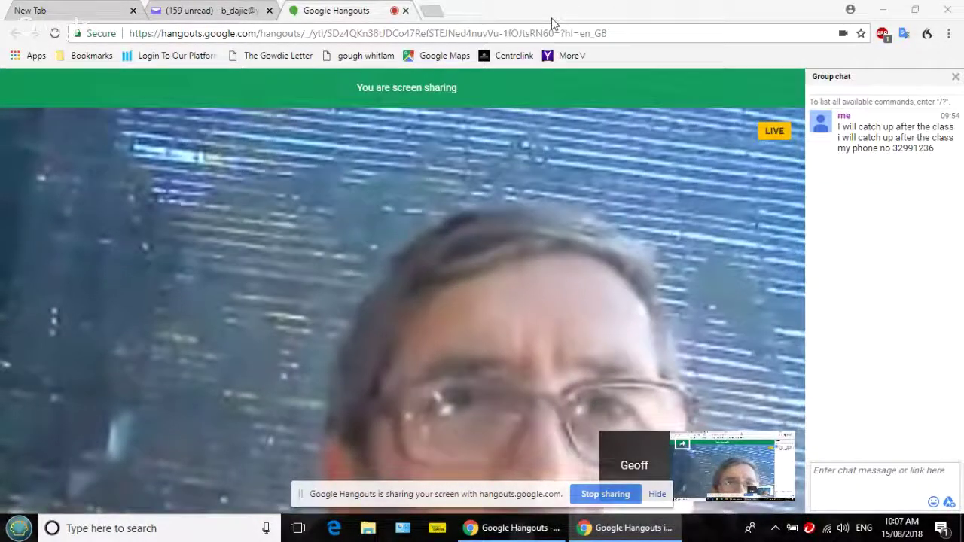
pyautogui.click(433, 14)
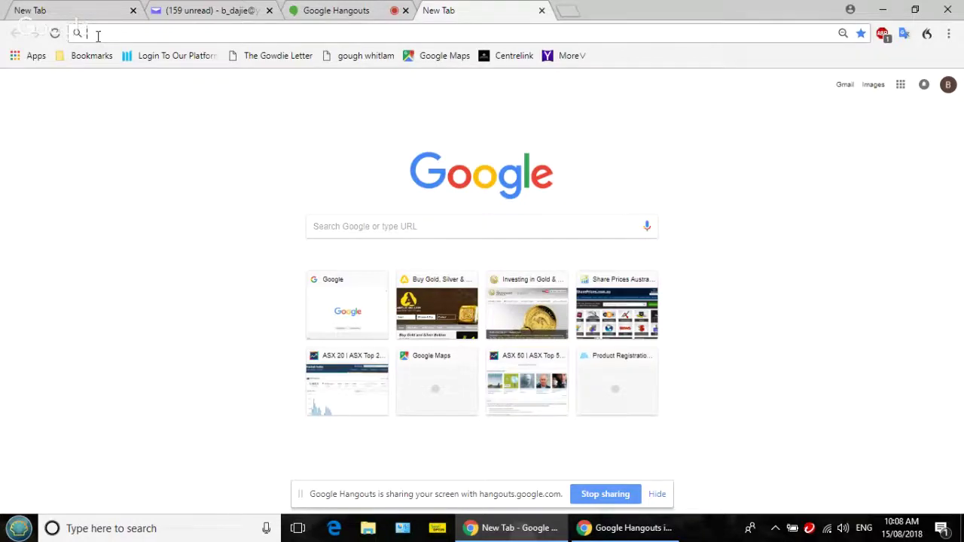
pyautogui.write('g')
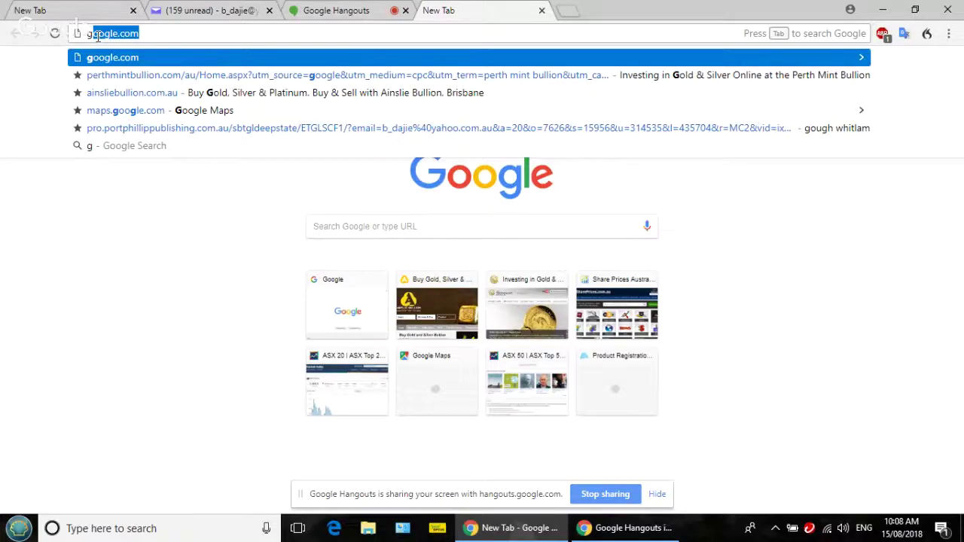
pyautogui.write('e')
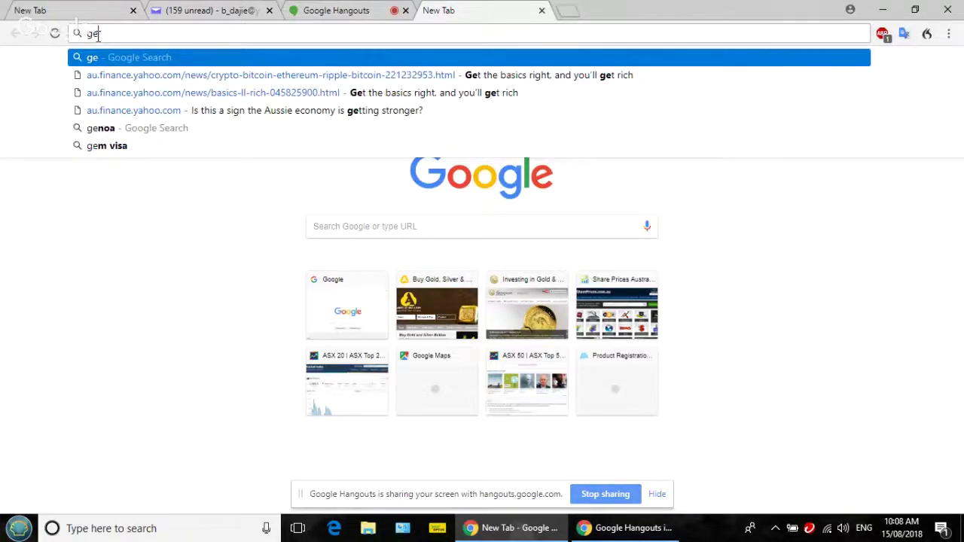
pyautogui.write('o')
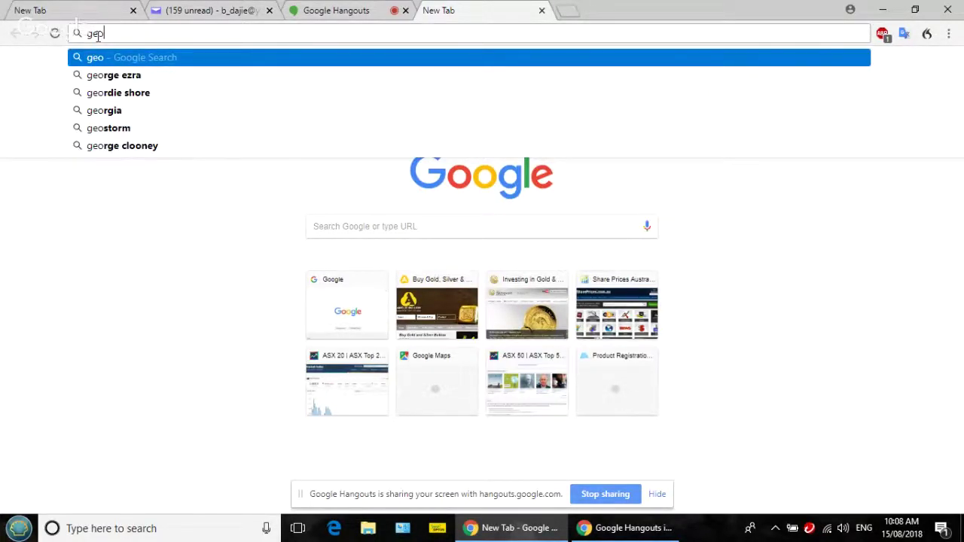
pyautogui.write('ff')
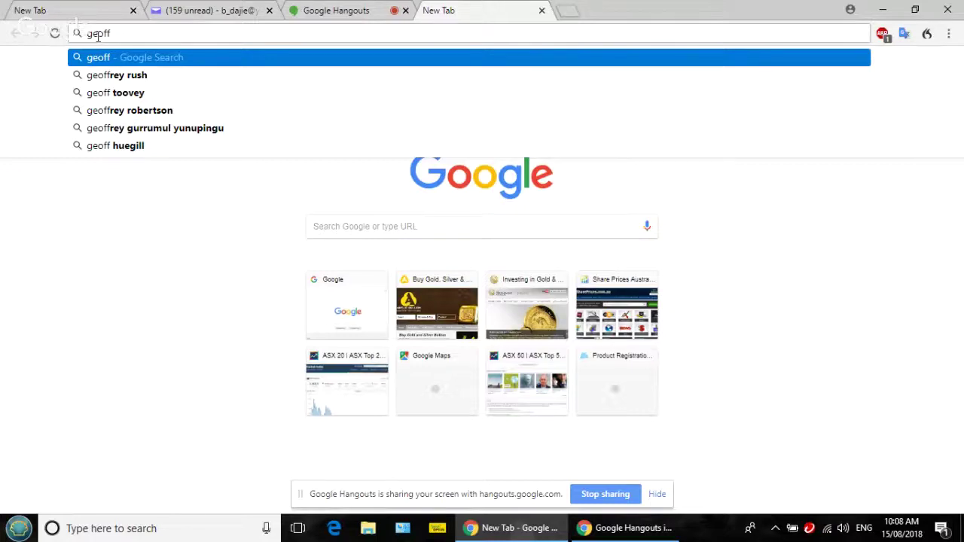
pyautogui.write('.')
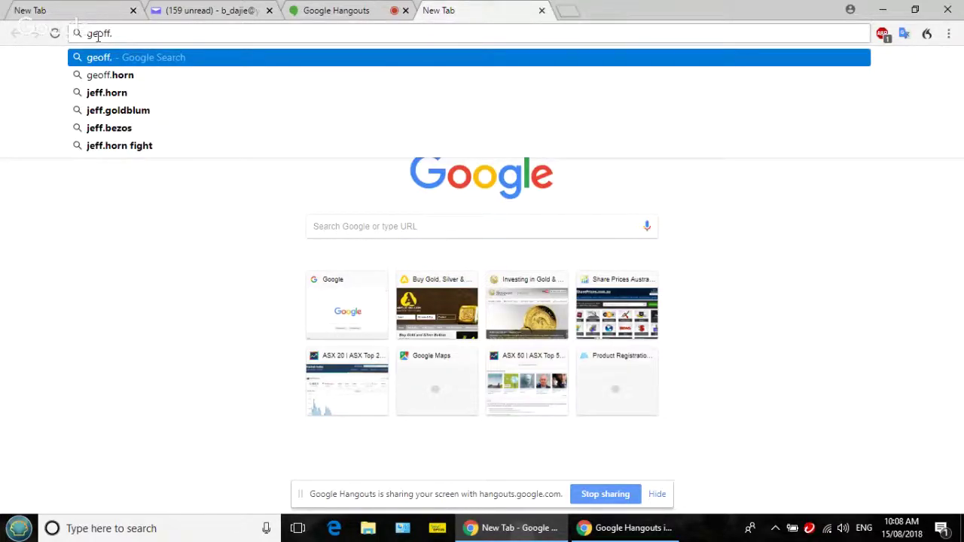
pyautogui.write('gre')
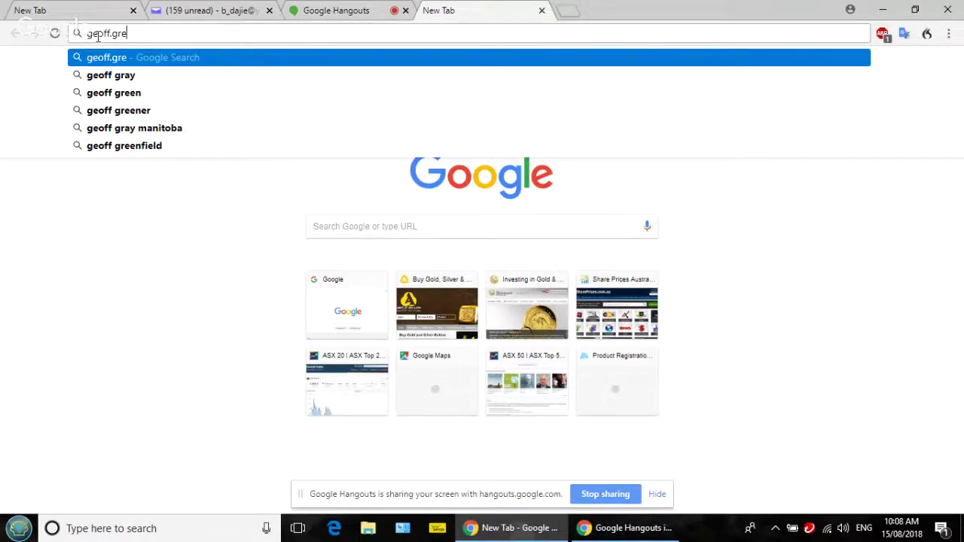
pyautogui.write('i')
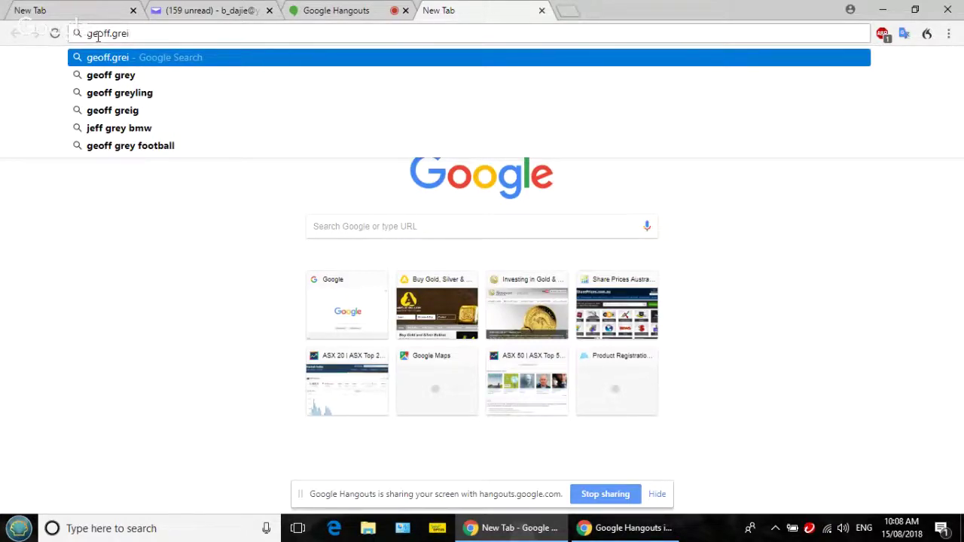
pyautogui.write('g')
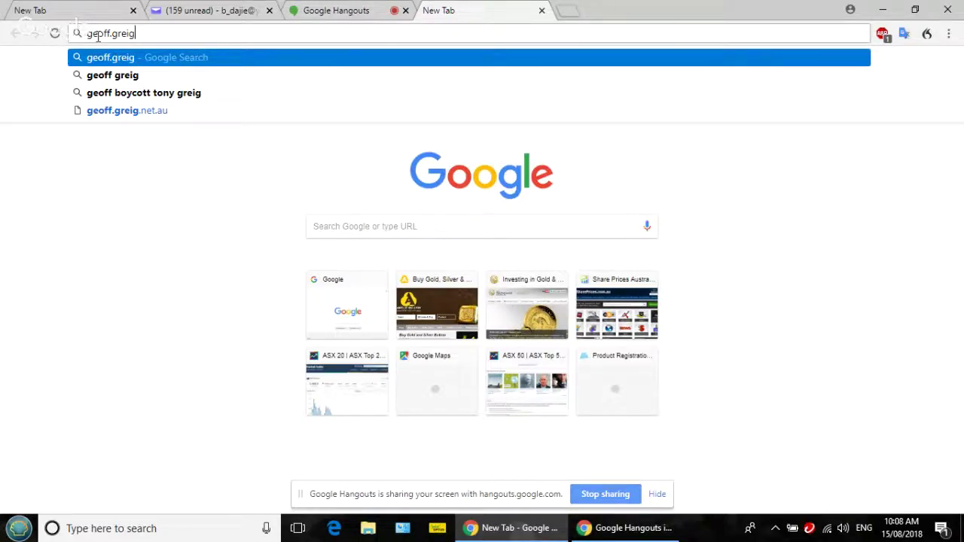
pyautogui.write('.')
pyautogui.write('net')
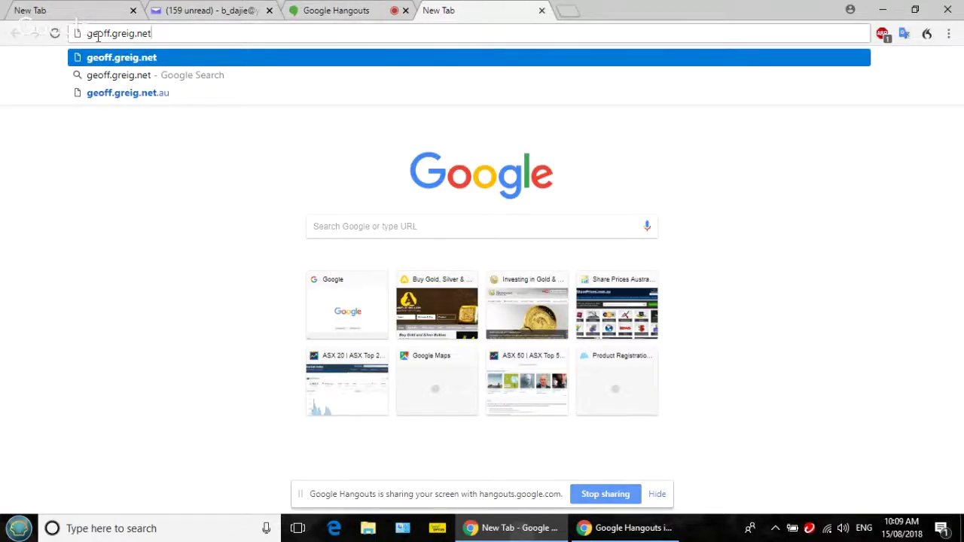
pyautogui.write('.au')
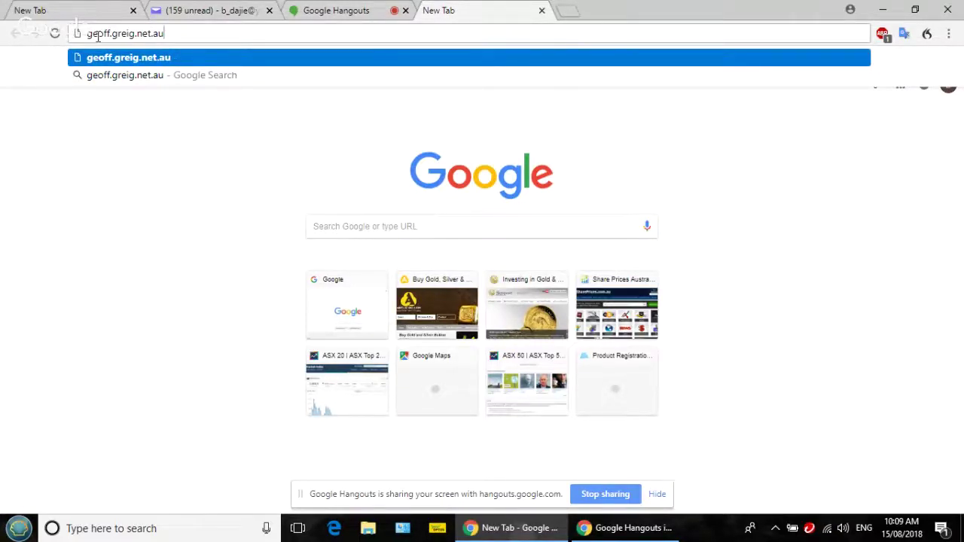
pyautogui.press('Return')
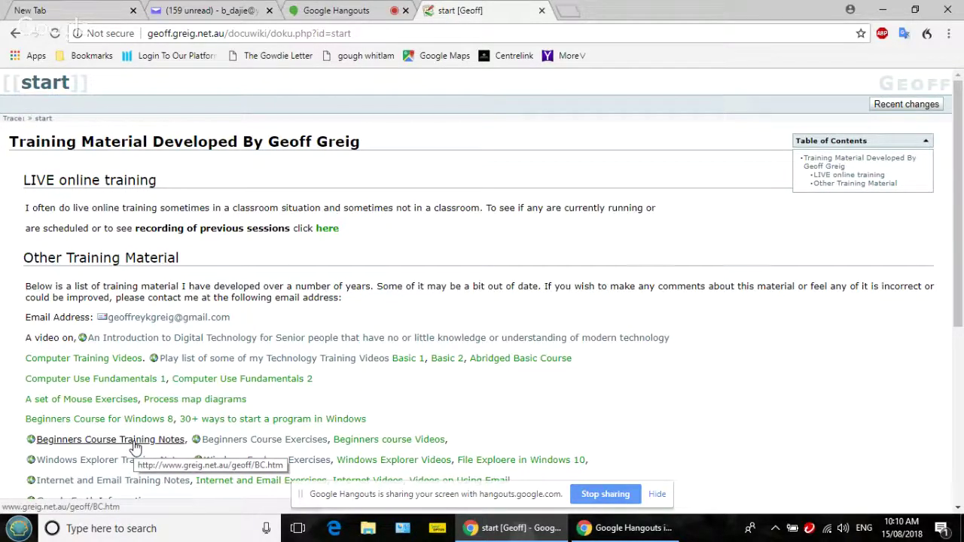
# Open the Beginners Course Training Notes and bring up the numbered list under Outcomes.
pyautogui.click(45, 443)
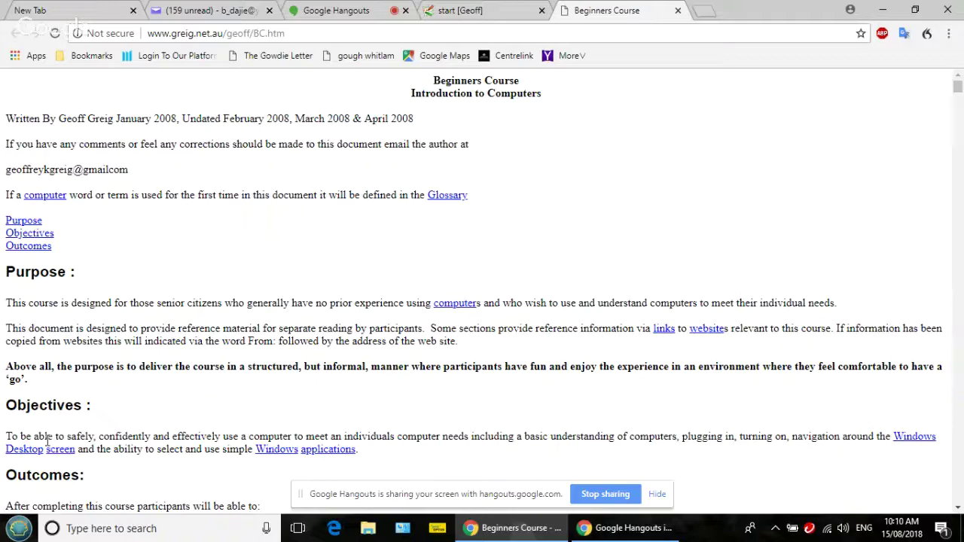
pyautogui.scroll(-1, 828, 331)
pyautogui.scroll(-3, 768, 320)
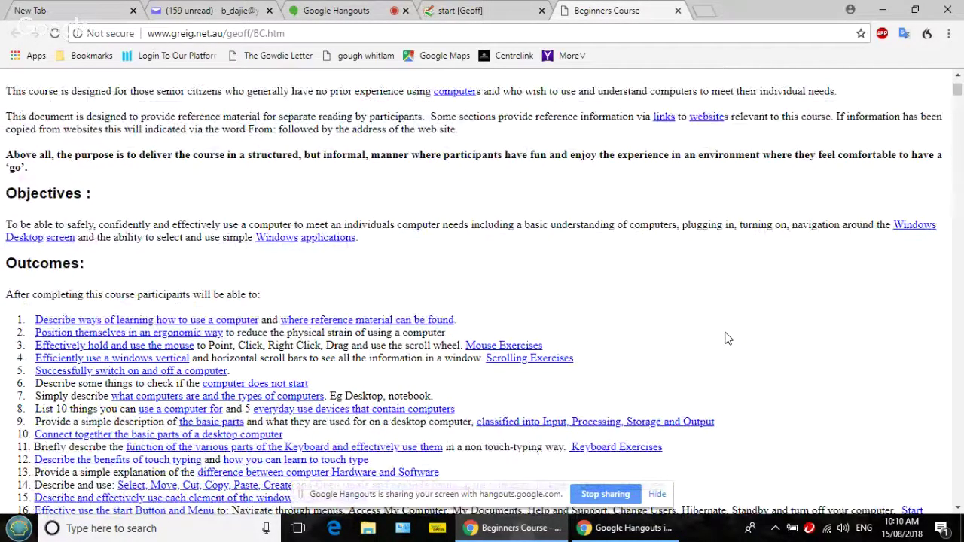
pyautogui.scroll(-1, 728, 338)
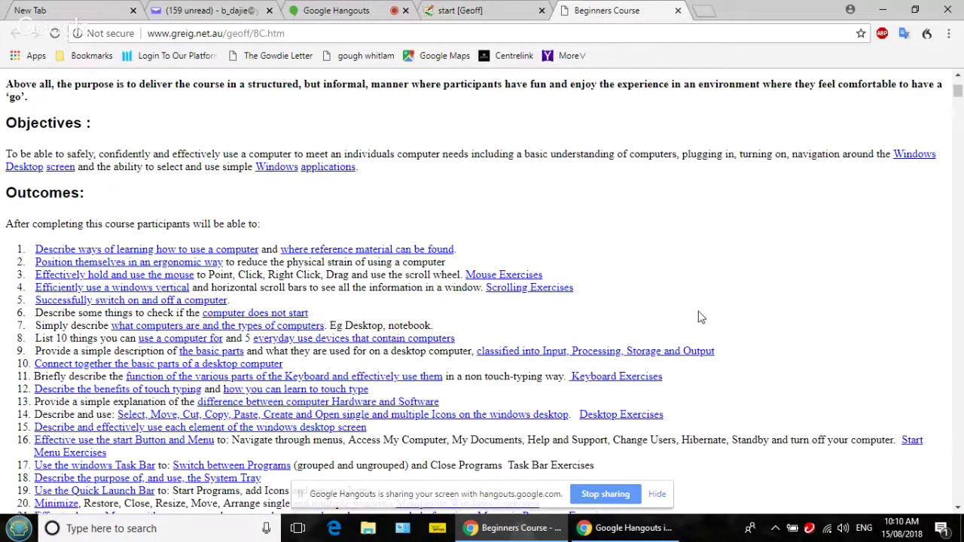
pyautogui.scroll(-1, 700, 317)
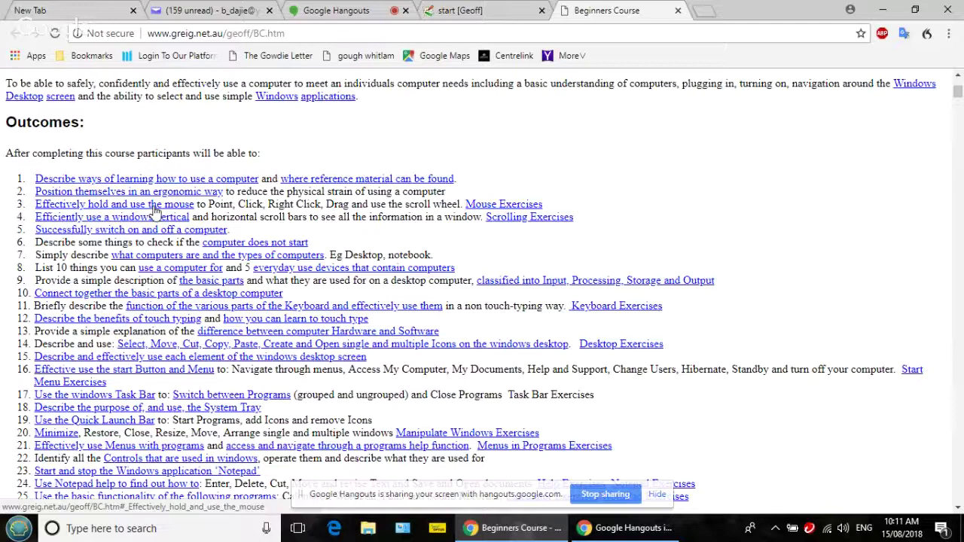
# View the "Effectively hold and use the mouse" section from outcome 3, and return to the Outcomes list.
pyautogui.click(154, 209)
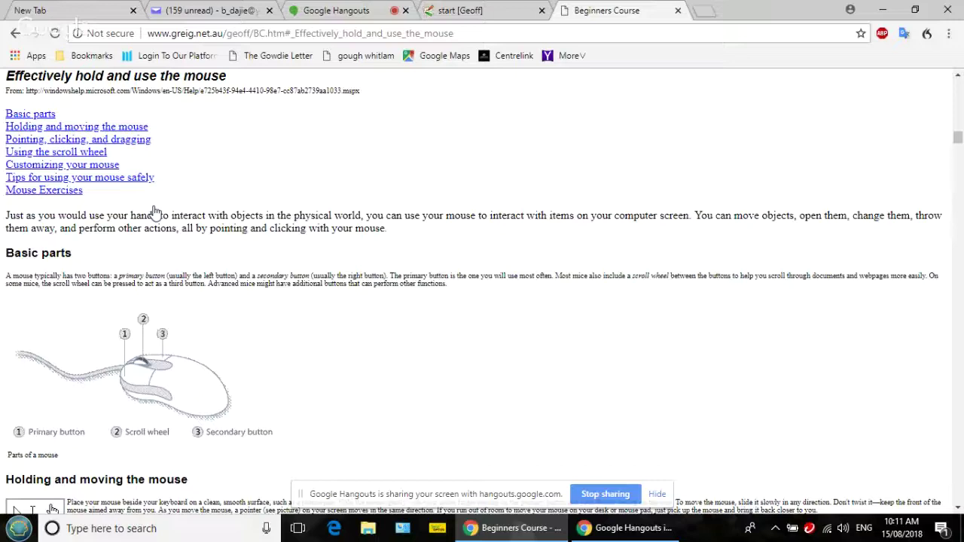
pyautogui.scroll(1, 155, 211)
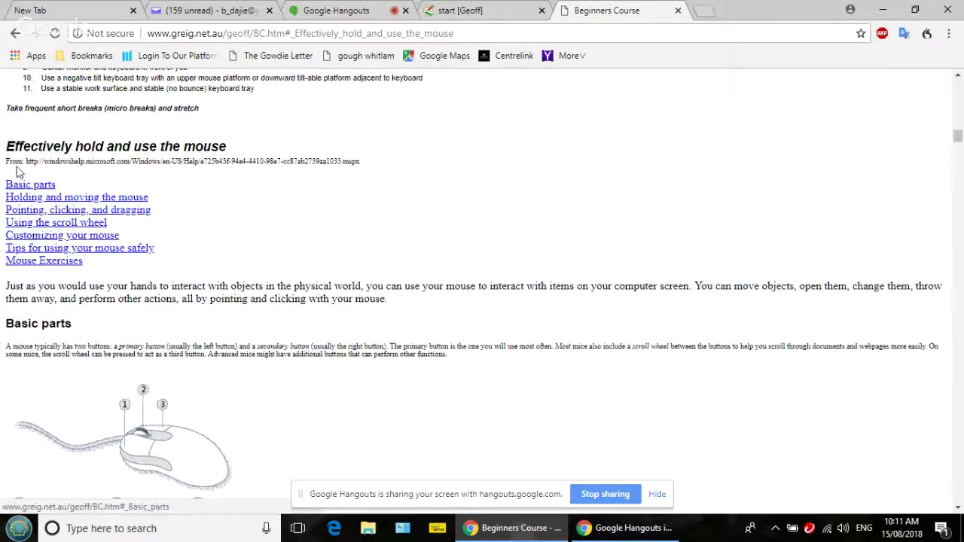
pyautogui.click(16, 34)
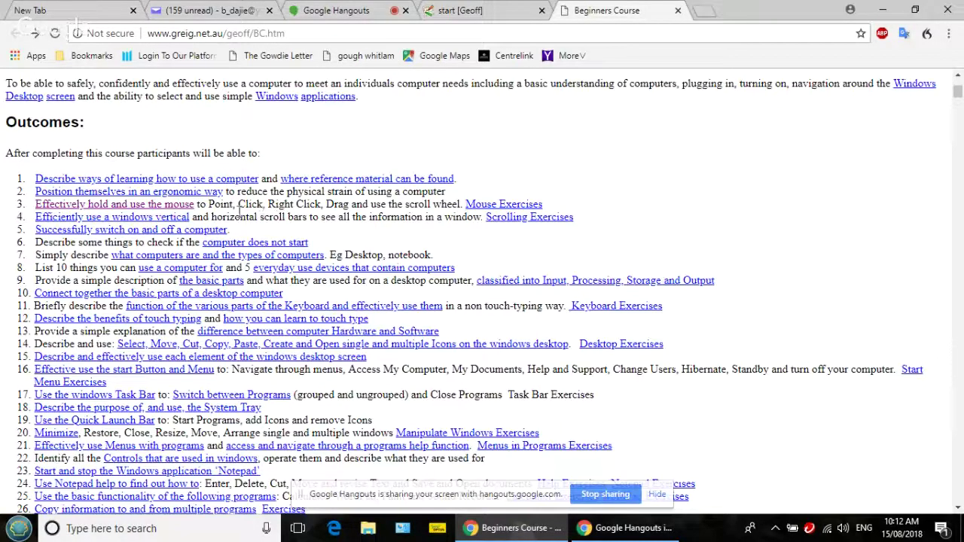
# Compare the context menus of the plain text, the "Effectively hold and use the mouse" link and the blank page area, and dismiss them.
pyautogui.rightClick(278, 208)
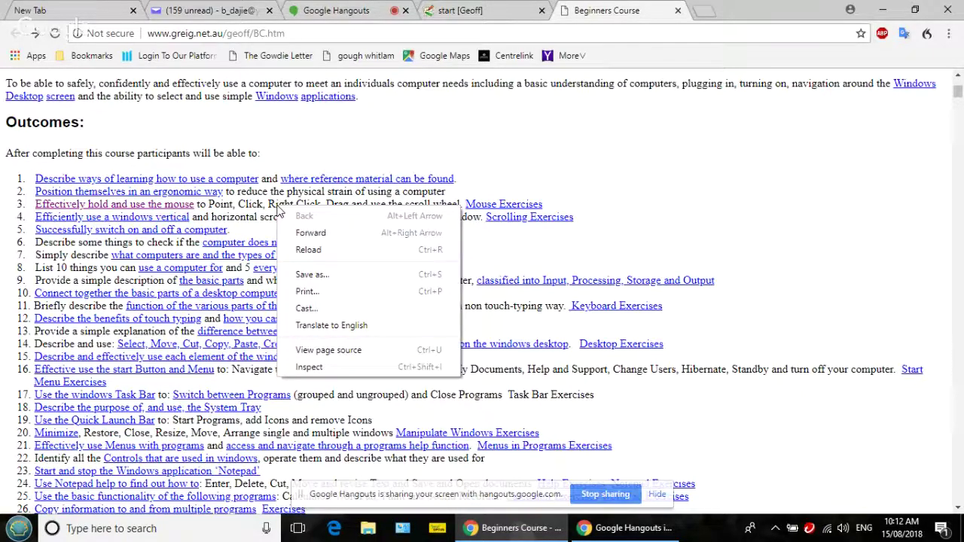
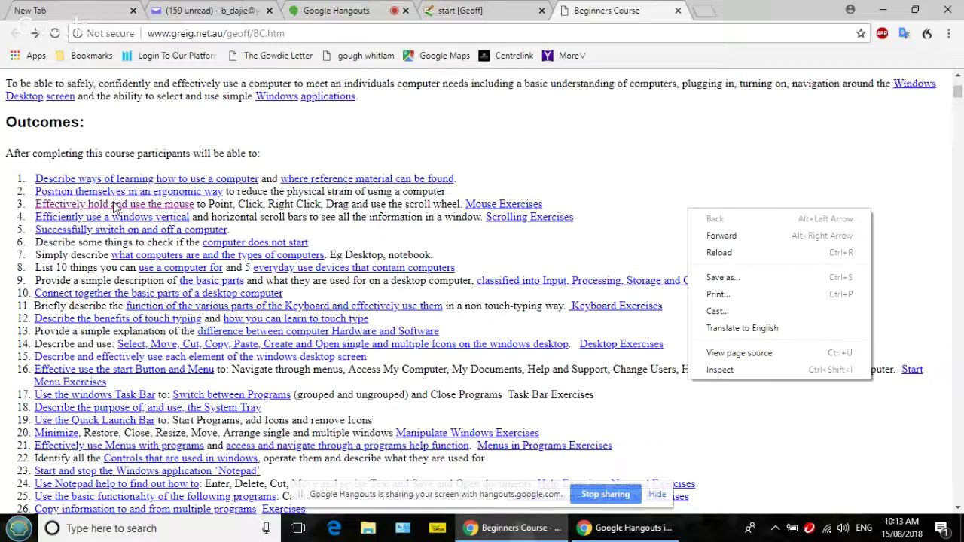
pyautogui.rightClick(128, 261)
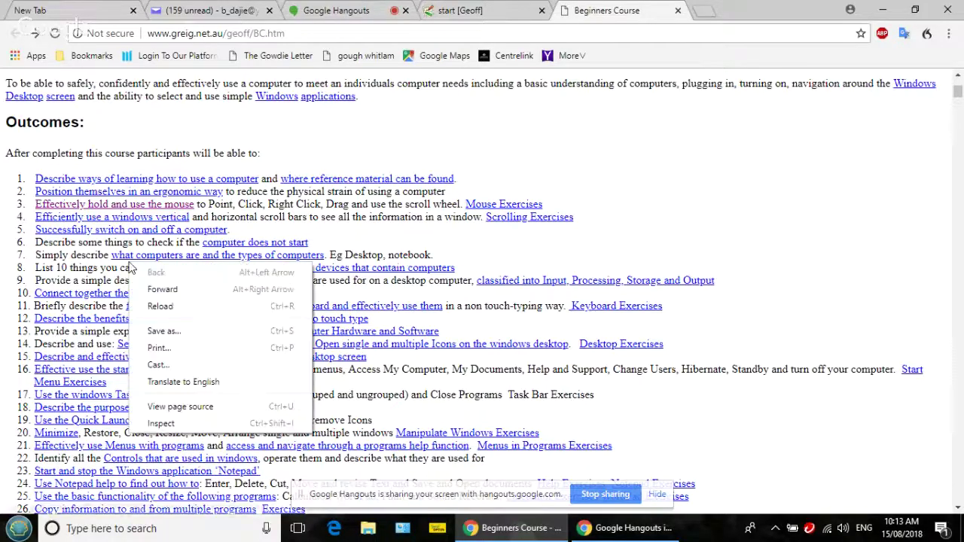
pyautogui.rightClick(156, 210)
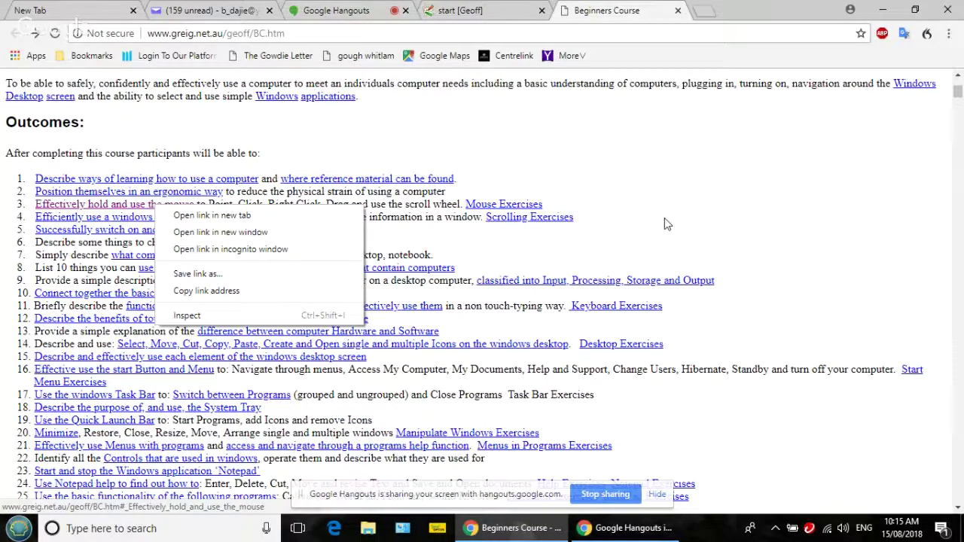
pyautogui.click(634, 226)
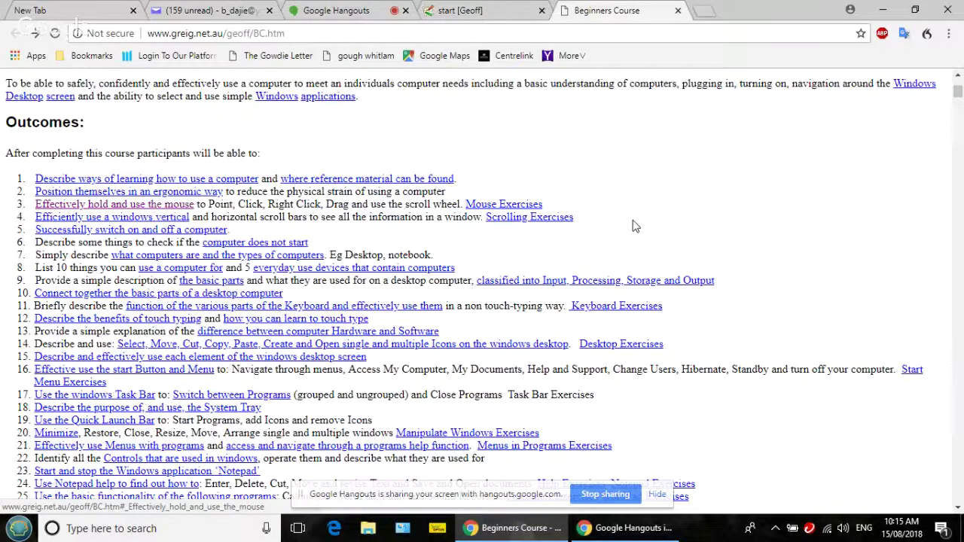
pyautogui.rightClick(634, 226)
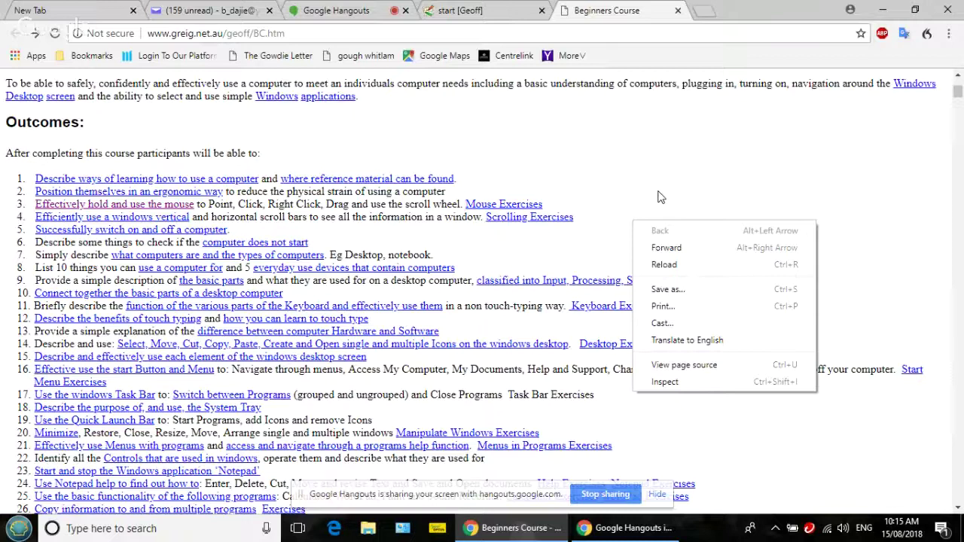
pyautogui.click(907, 214)
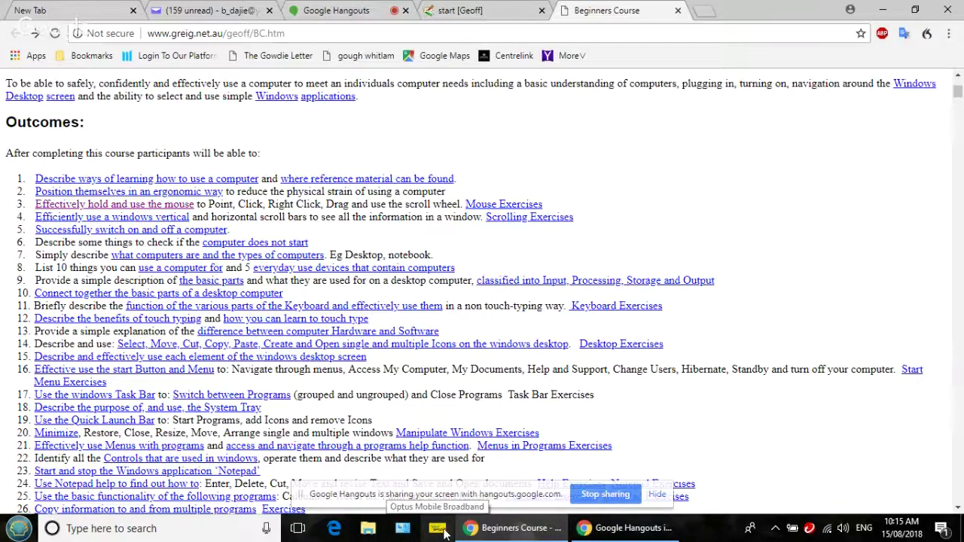
# View the window preview and the context menu of the Beginners Course browser window's taskbar entry, and dismiss the menu.
pyautogui.moveTo(459, 533)
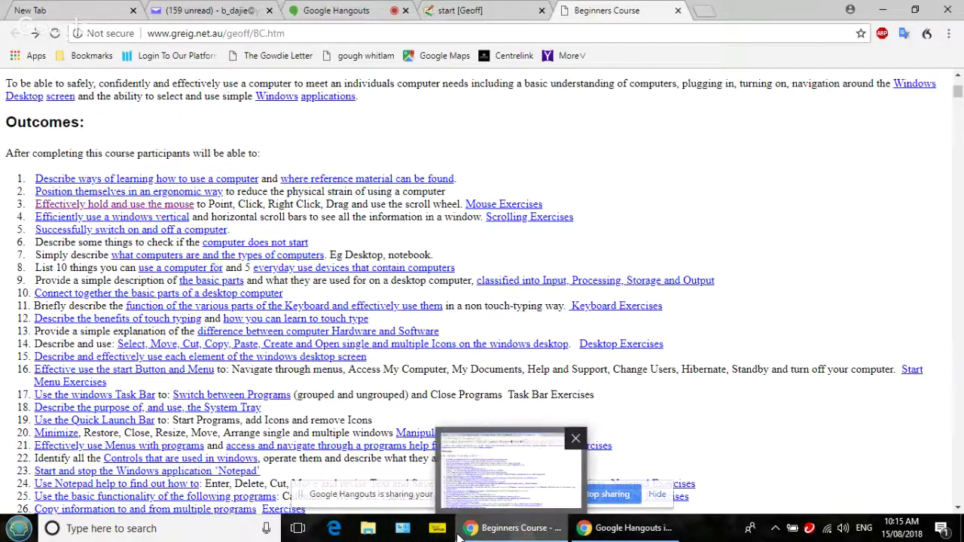
pyautogui.click(500, 533)
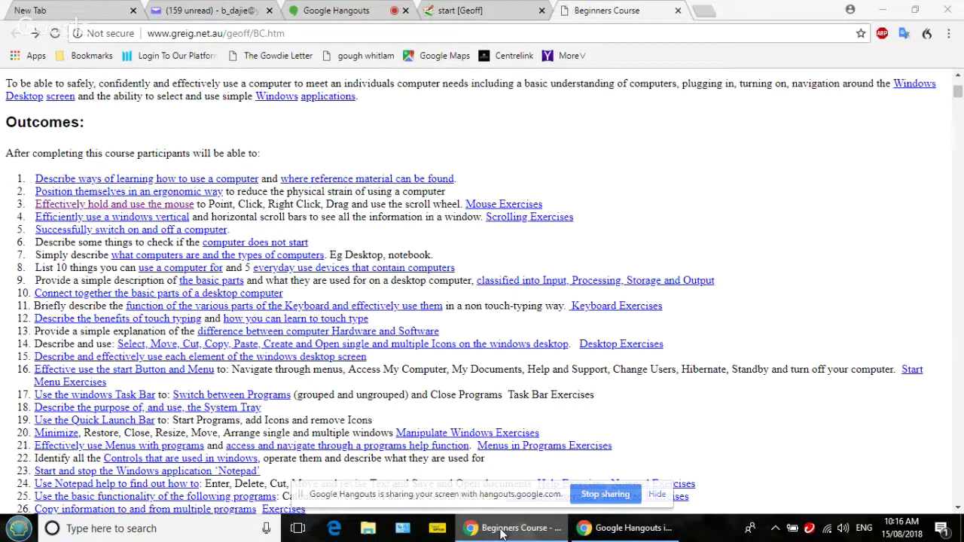
pyautogui.rightClick(500, 533)
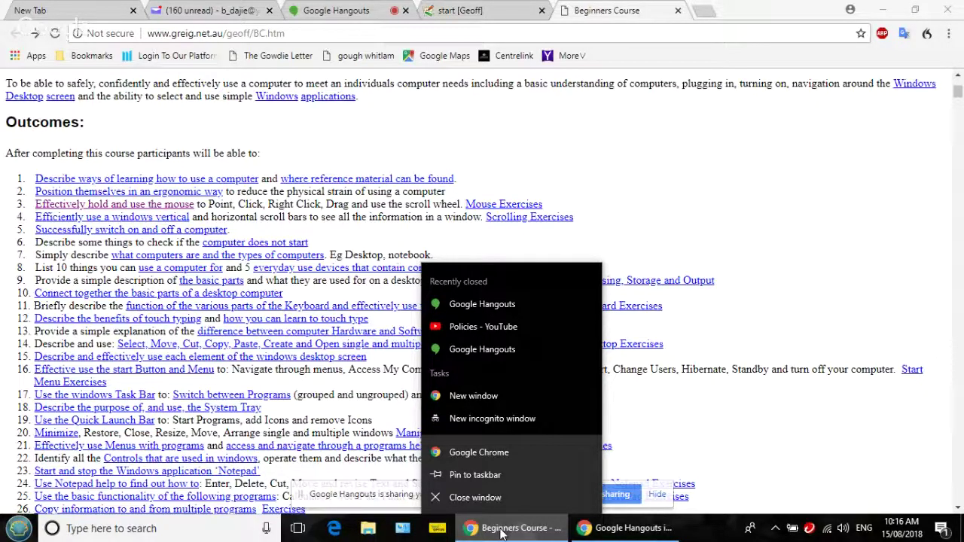
pyautogui.click(689, 425)
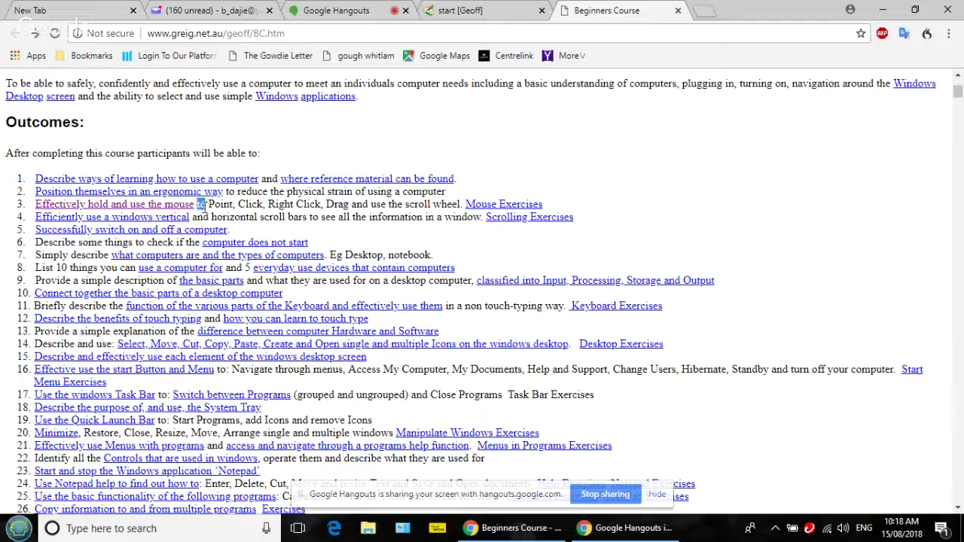
# Highlight and deselect "to Point, Click" in outcome 3, and view and dismiss the context menu at that text.
pyautogui.moveTo(197, 204); pyautogui.dragTo(264, 204)
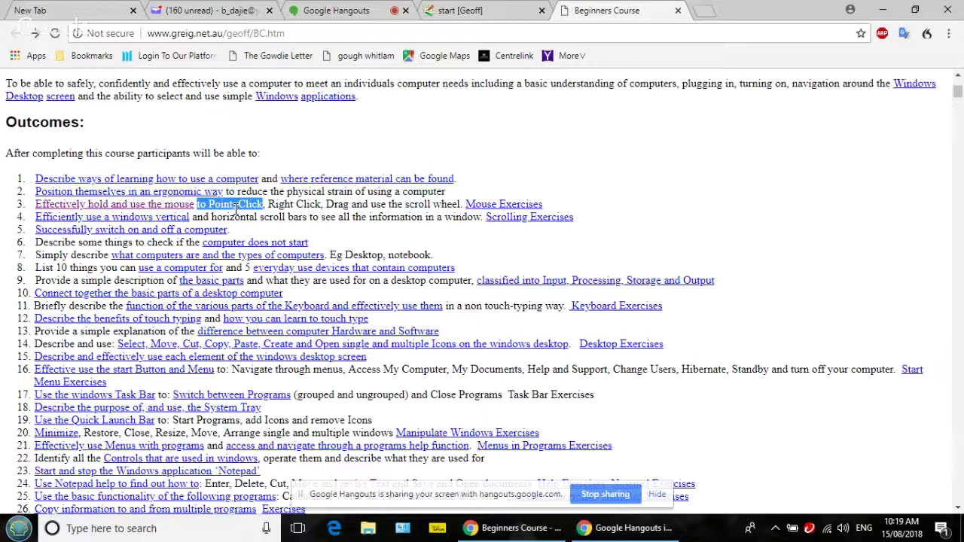
pyautogui.click(230, 214)
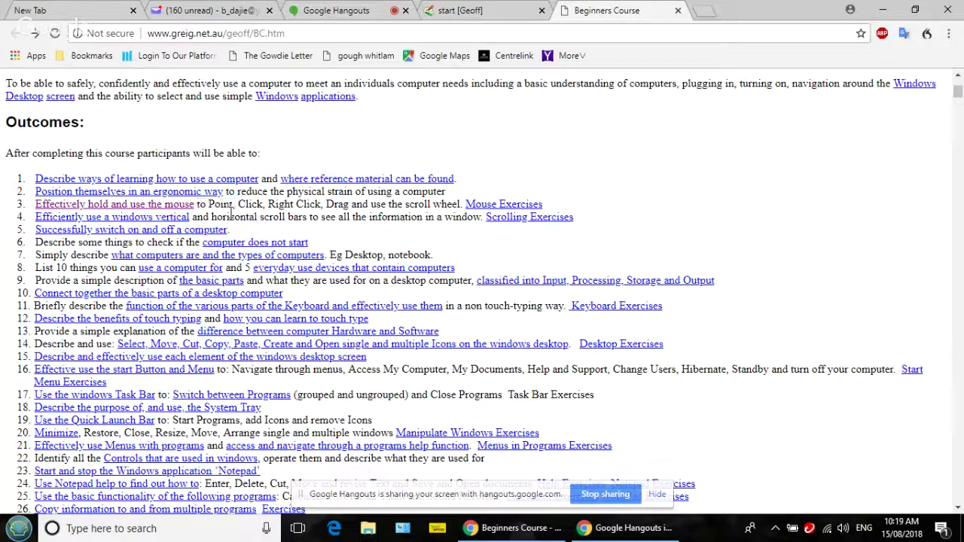
pyautogui.rightClick(231, 216)
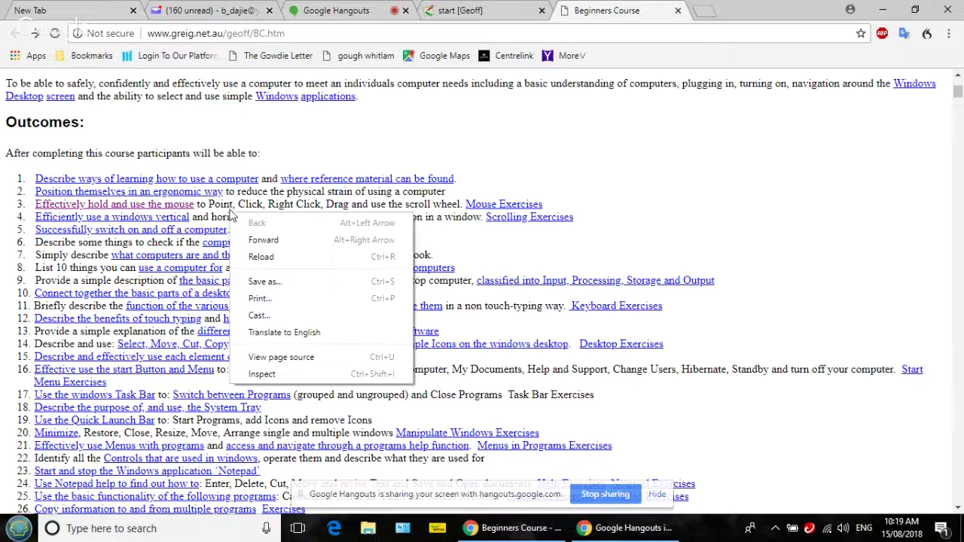
pyautogui.click(230, 203)
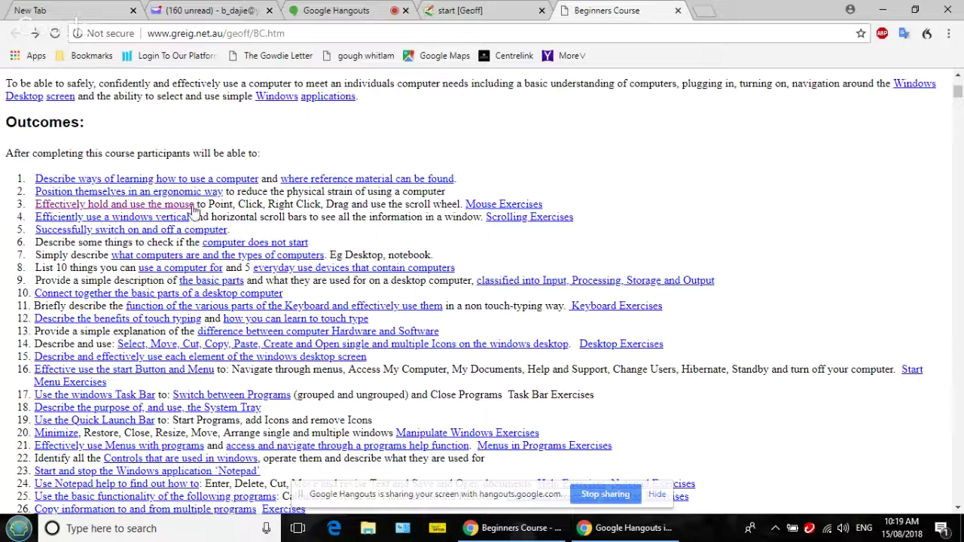
# Highlight "to P" in outcome 3, view the context menu of the selected text, and dismiss it.
pyautogui.moveTo(193, 207)
pyautogui.mouseDown()
pyautogui.moveTo(213, 217)
pyautogui.moveTo(204, 202)
pyautogui.moveTo(245, 209)
pyautogui.moveTo(202, 204)
pyautogui.mouseUp()
pyautogui.rightClick(203, 206)
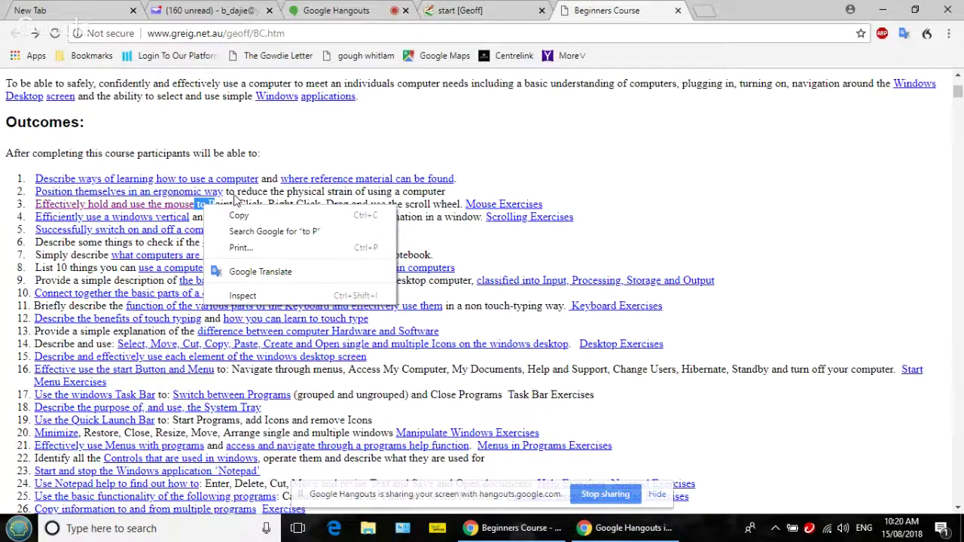
pyautogui.click(235, 195)
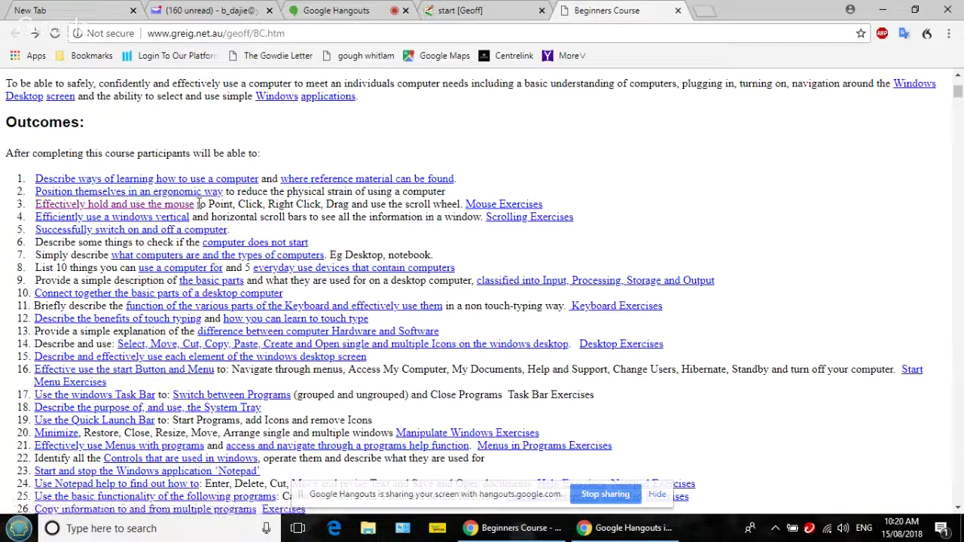
# Highlight and deselect text after the "Effectively hold and use the mouse" link, and view and dismiss the context menu beside "Point".
pyautogui.moveTo(199, 204); pyautogui.dragTo(210, 214)
pyautogui.click(236, 204)
pyautogui.rightClick(233, 204)
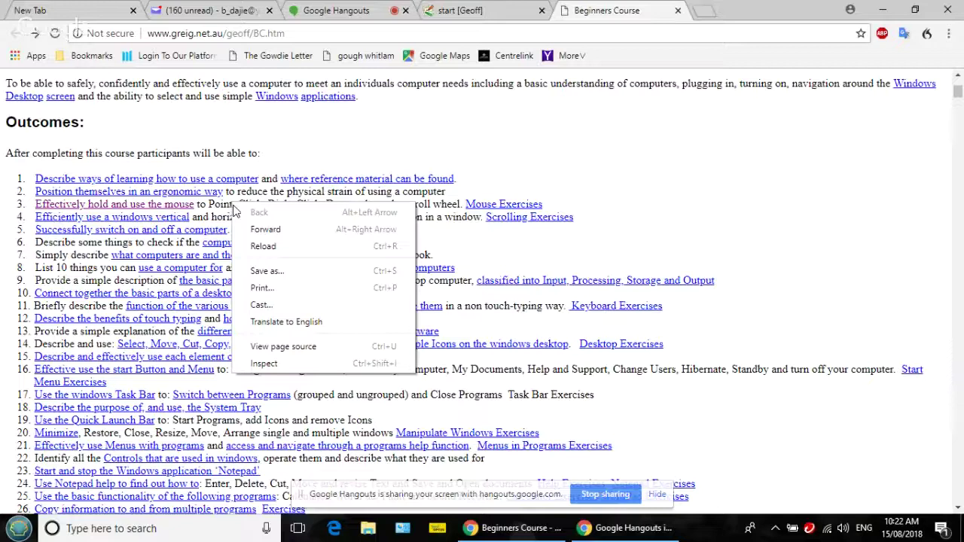
pyautogui.click(612, 215)
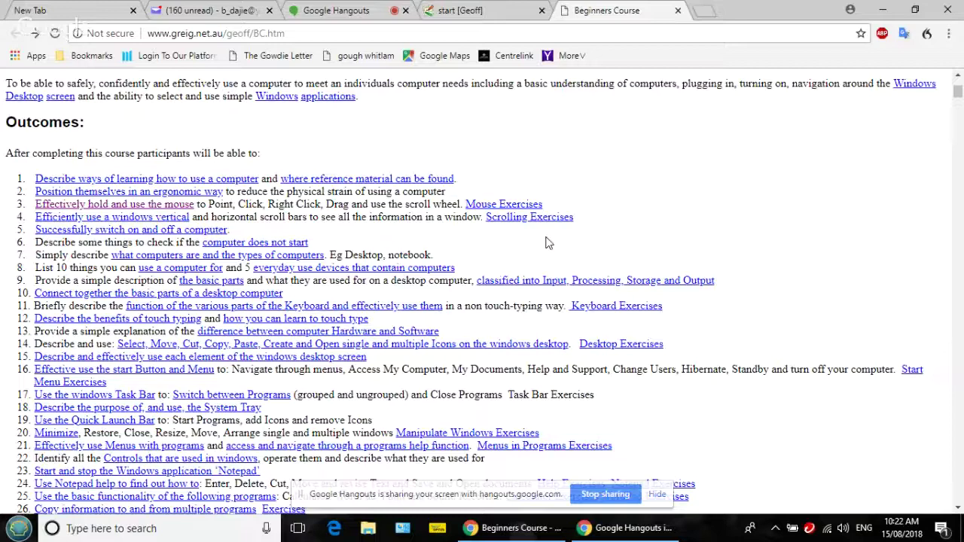
# Scroll the course page between the Purpose and "Learning how to use a computer" sections, ending at the Outcomes list.
pyautogui.scroll(-1, 548, 243)
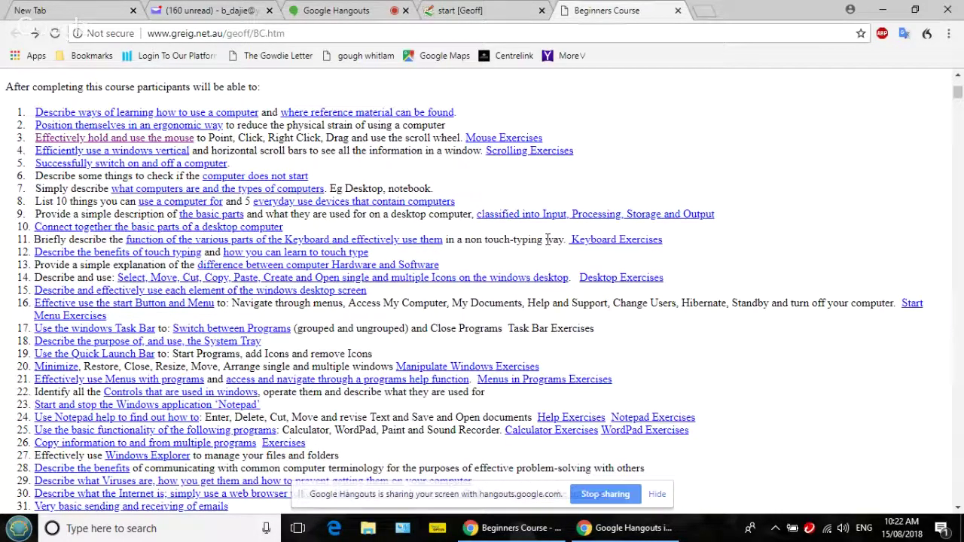
pyautogui.scroll(-2, 550, 238)
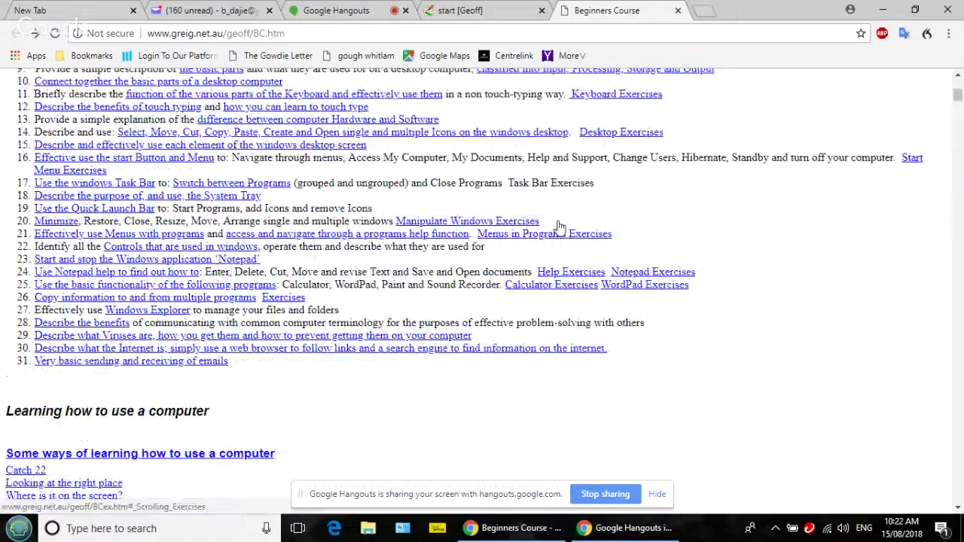
pyautogui.scroll(6, 559, 226)
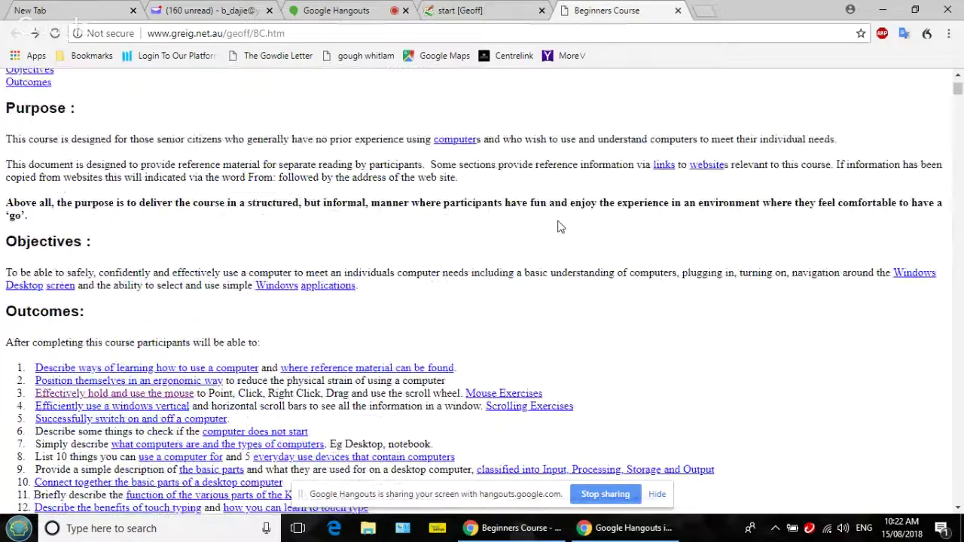
pyautogui.scroll(-3, 559, 226)
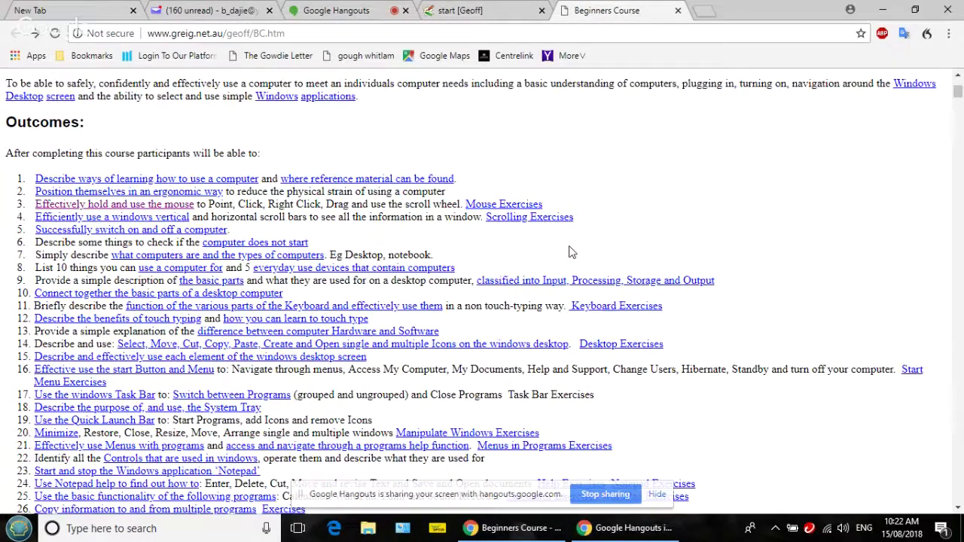
pyautogui.scroll(-6, 570, 252)
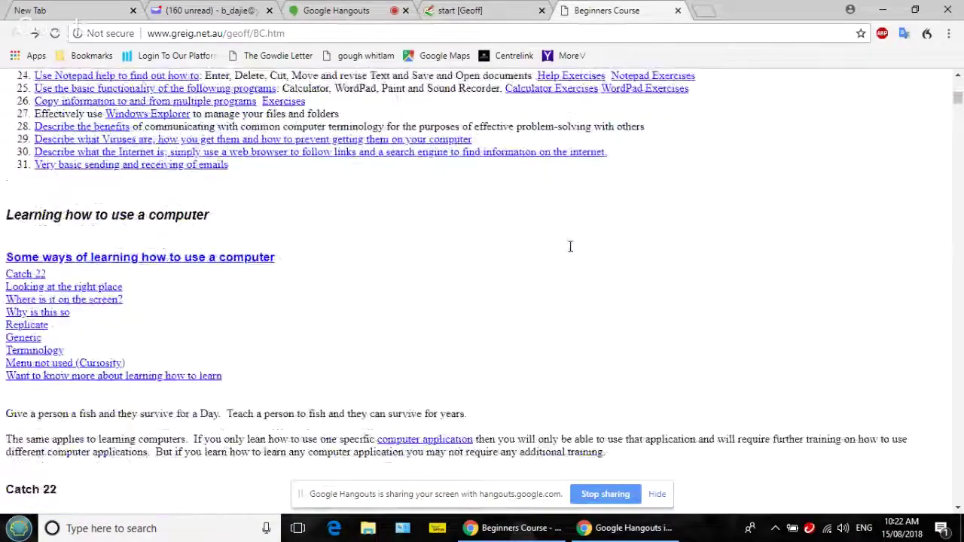
pyautogui.scroll(6, 570, 252)
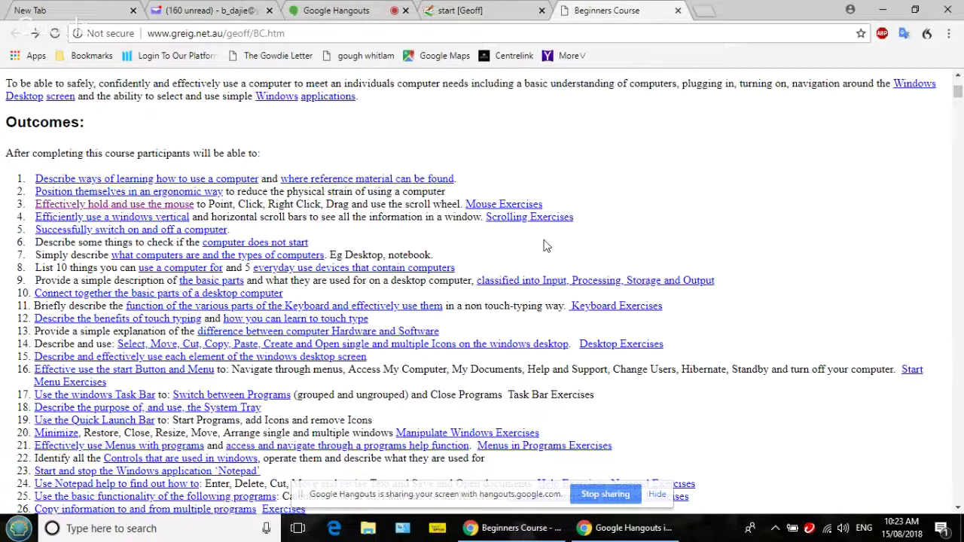
# Try automatic scrolling from the blank area beside the Outcomes list, and switch it off.
pyautogui.middleClick(543, 239)
pyautogui.middleClick(524, 239)
pyautogui.click(531, 243)
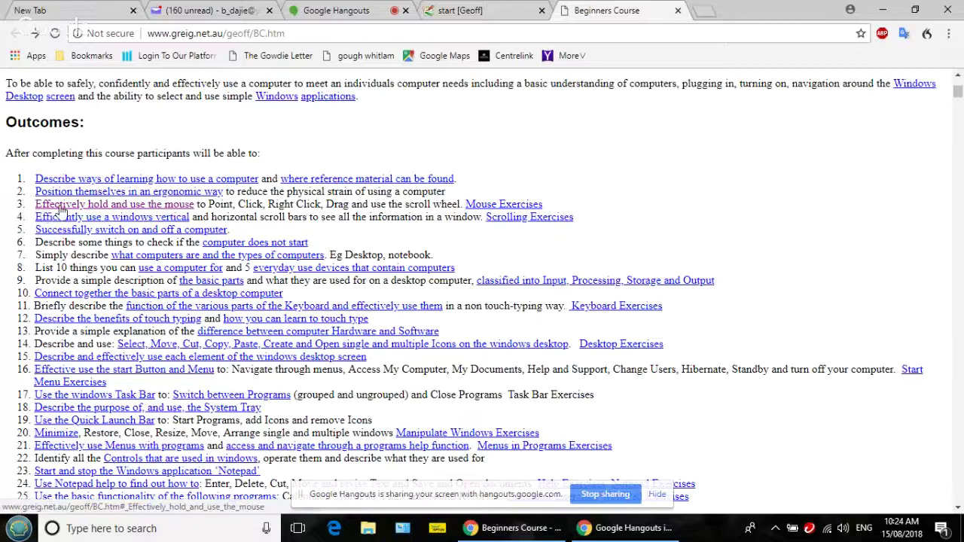
# View the Mouse Exercises linked from outcome 3, and return to the Outcomes list.
pyautogui.click(523, 209)
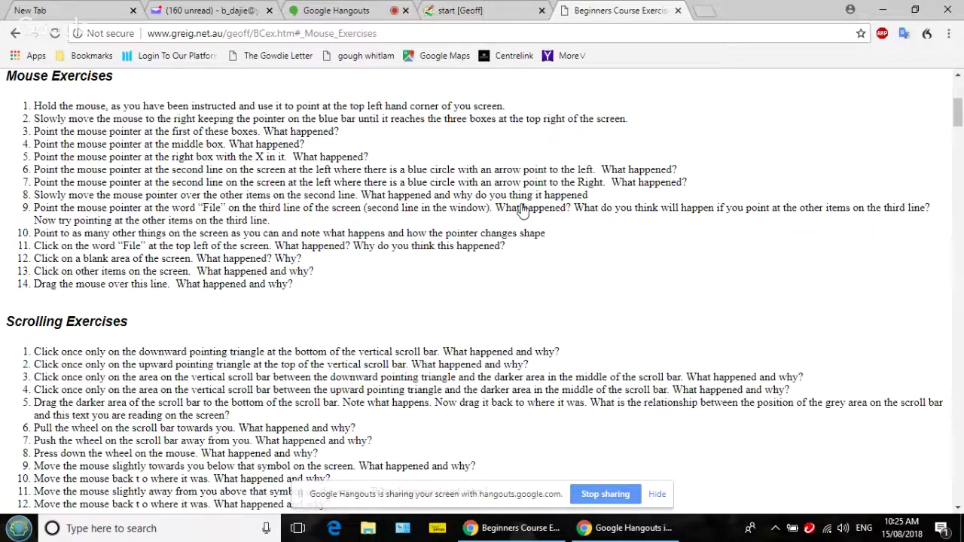
pyautogui.click(17, 35)
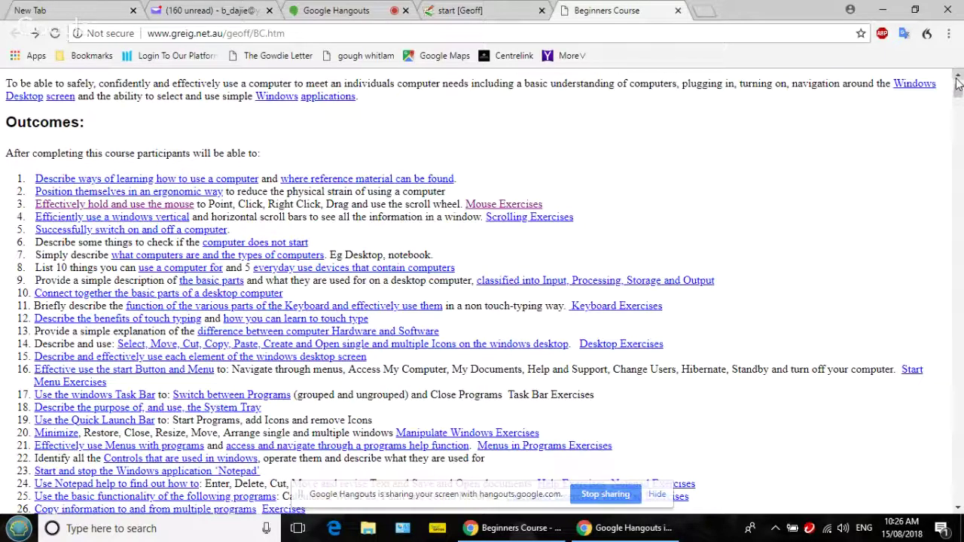
# Scroll up in small increments from the Outcomes list to the "Beginners Course Introduction to Computers" heading.
pyautogui.click(957, 79)
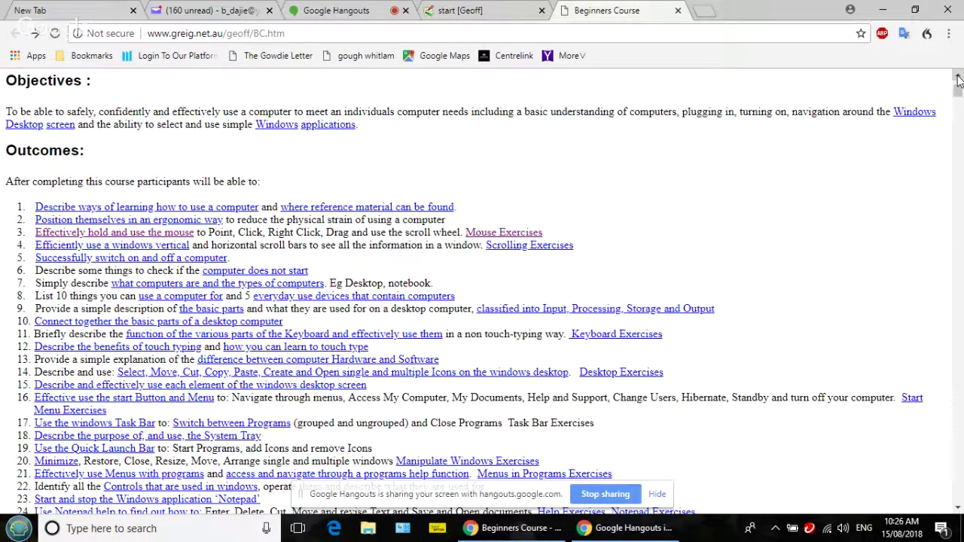
pyautogui.click(958, 78)
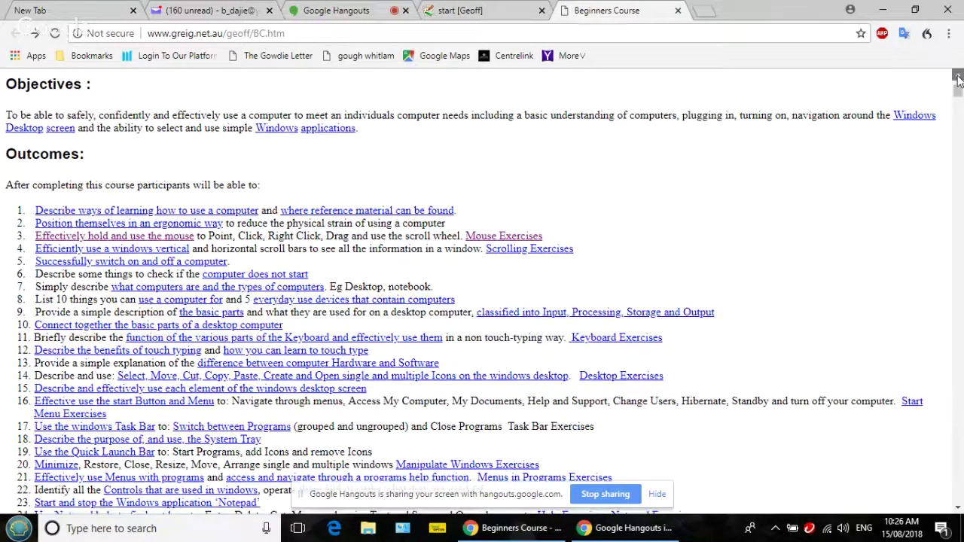
pyautogui.click(957, 78)
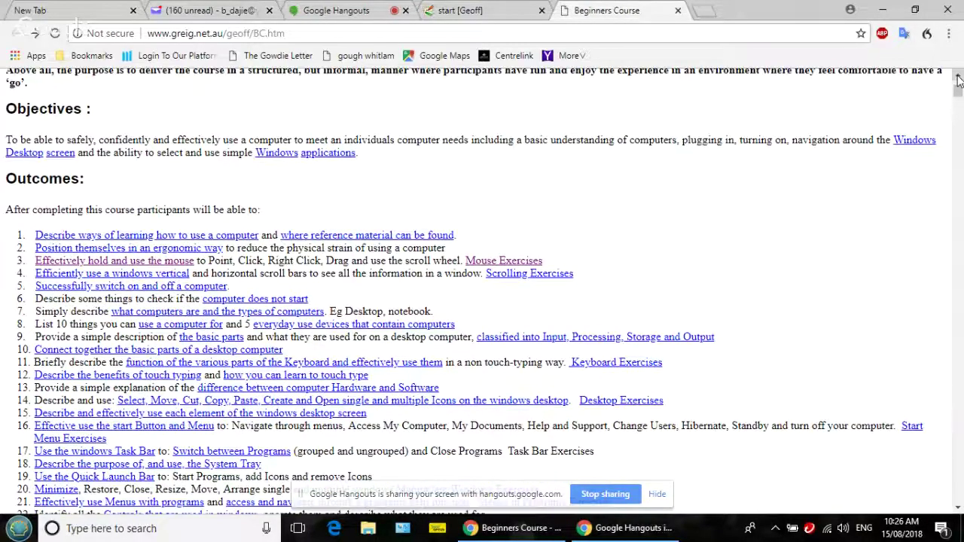
pyautogui.click(958, 78)
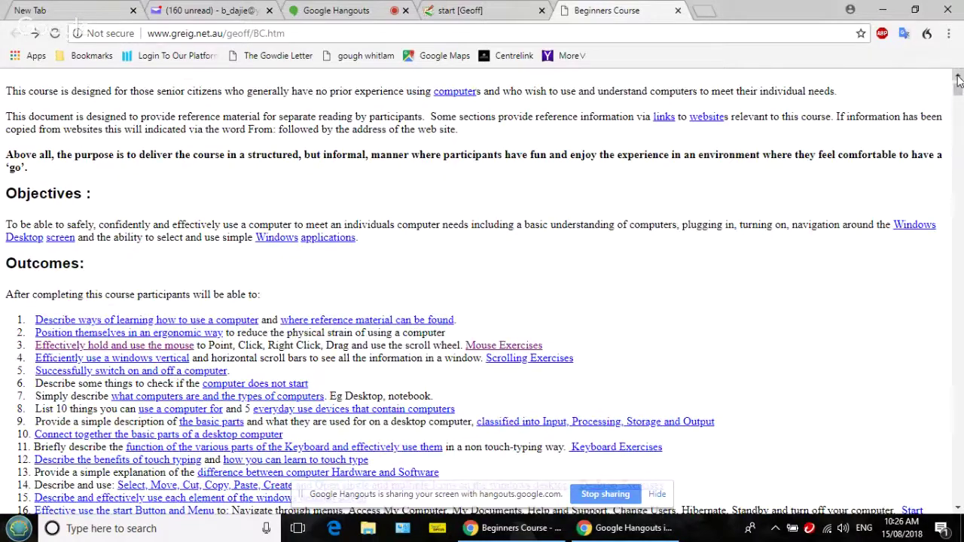
pyautogui.click(958, 78)
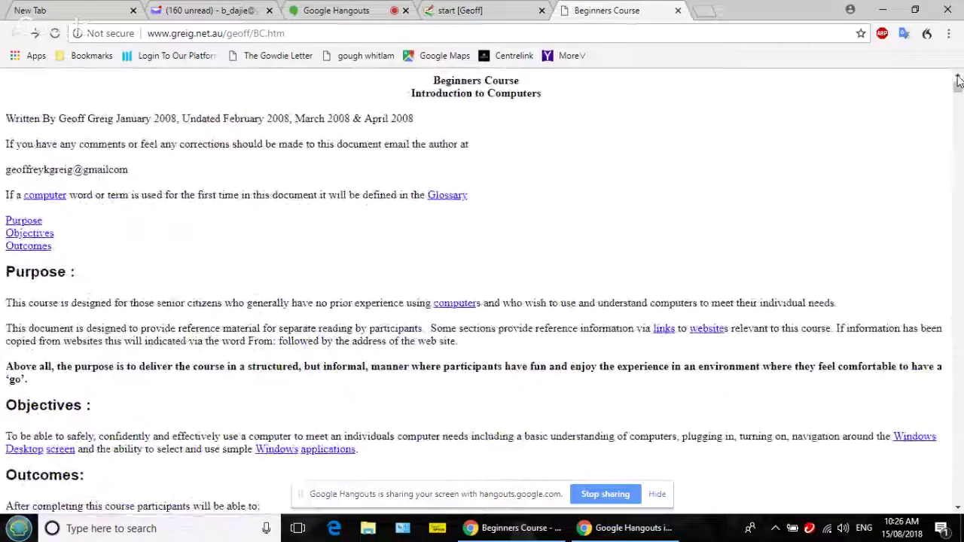
# Scroll down to the Outcomes list and back up to the start of the course page.
pyautogui.scroll(-3, 957, 81)
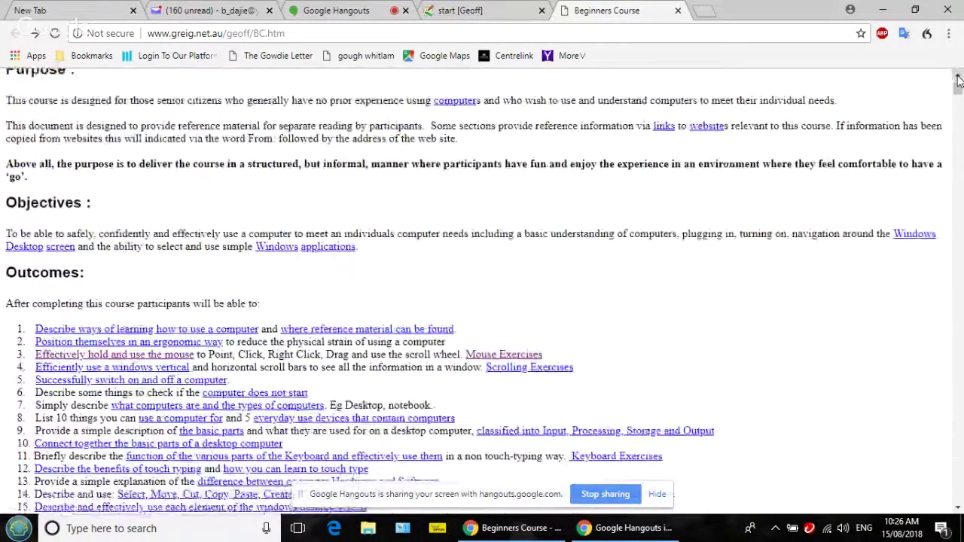
pyautogui.scroll(-2, 958, 81)
pyautogui.scroll(2, 958, 81)
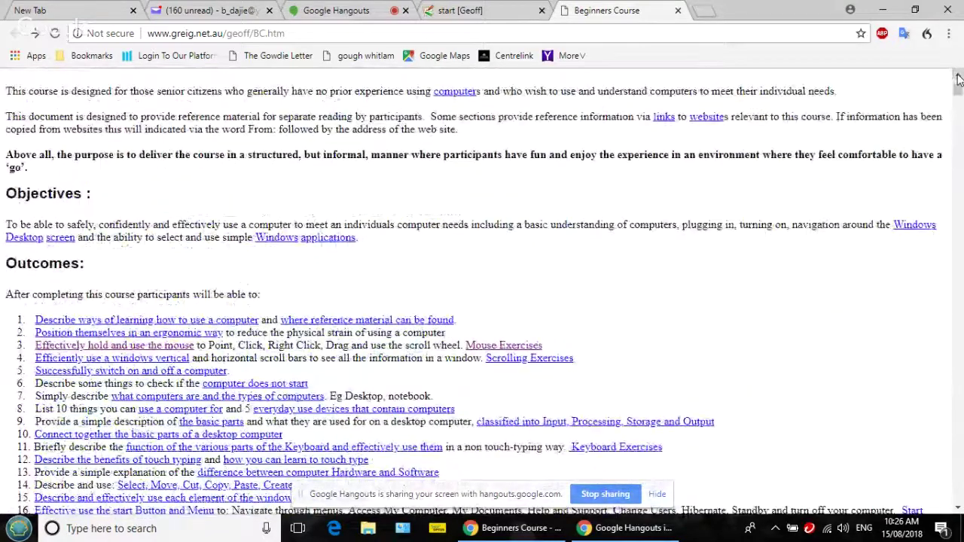
pyautogui.scroll(3, 958, 78)
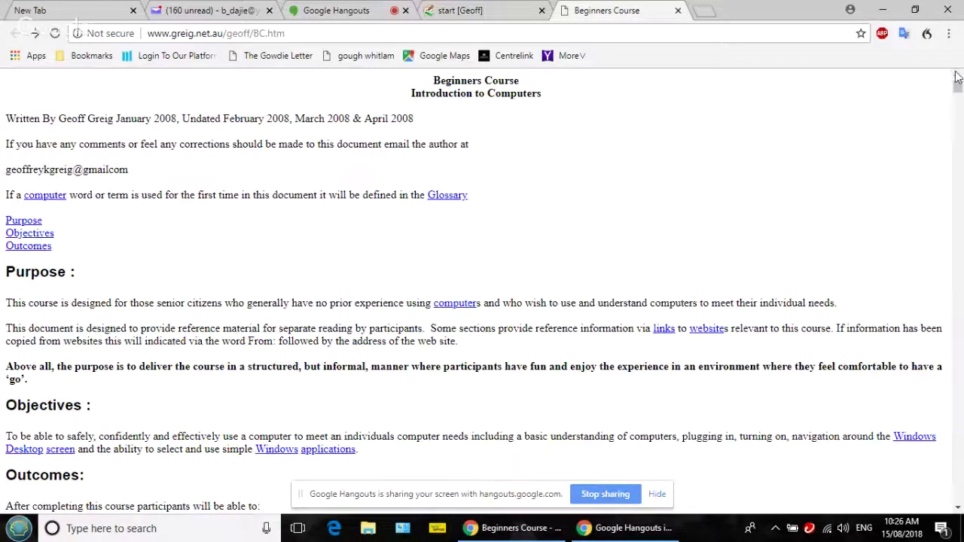
# Scroll down in small increments from the page heading until the Purpose text and outcomes 1 to 16 are shown.
pyautogui.click(958, 510)
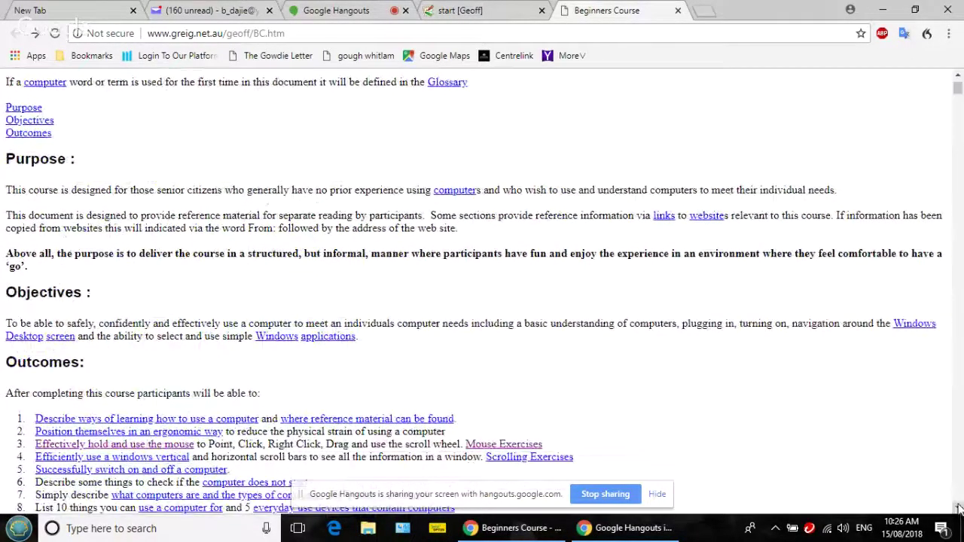
pyautogui.click(957, 510)
pyautogui.click(957, 510)
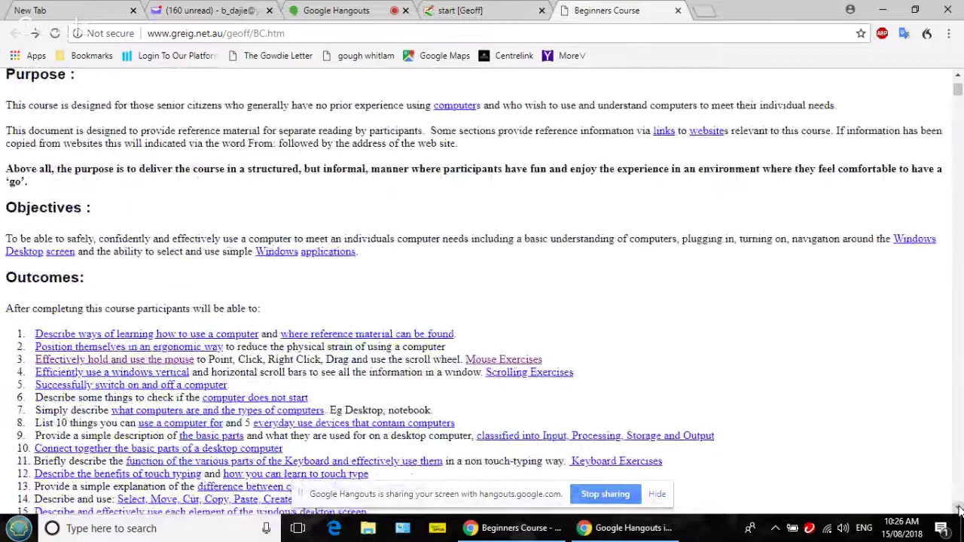
pyautogui.click(958, 510)
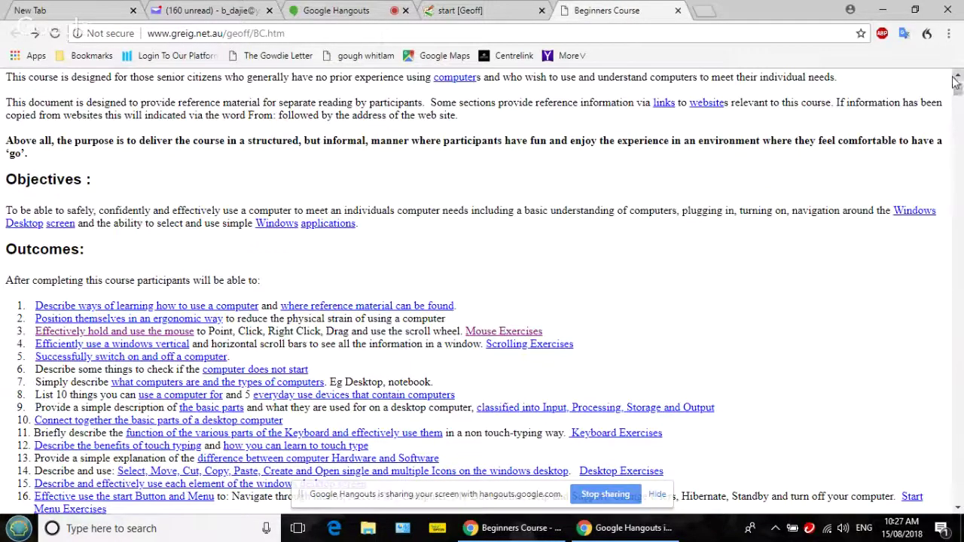
# Move quickly down to the mouse section on pointing and clicking, and return to the Outcomes list.
pyautogui.moveTo(958, 90); pyautogui.dragTo(961, 231)
pyautogui.scroll(20, 962, 231)
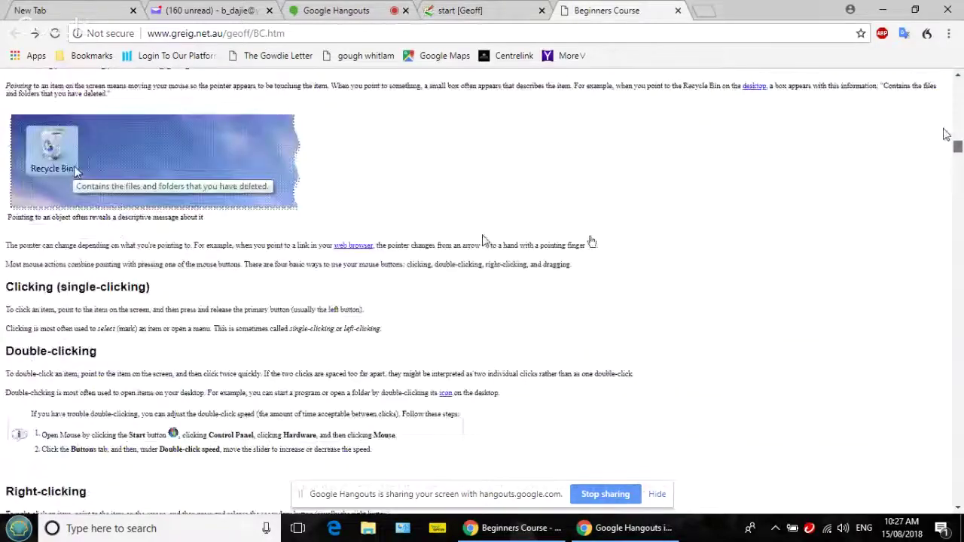
pyautogui.scroll(10, 959, 79)
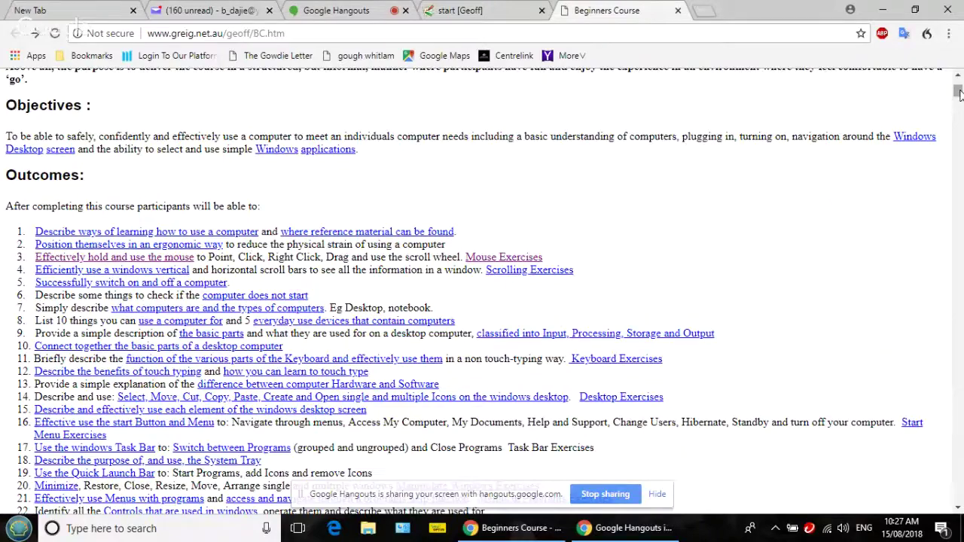
# Move to the very end of the course page, at the last Glossary entries, and return to its start.
pyautogui.moveTo(957, 92); pyautogui.dragTo(945, 516)
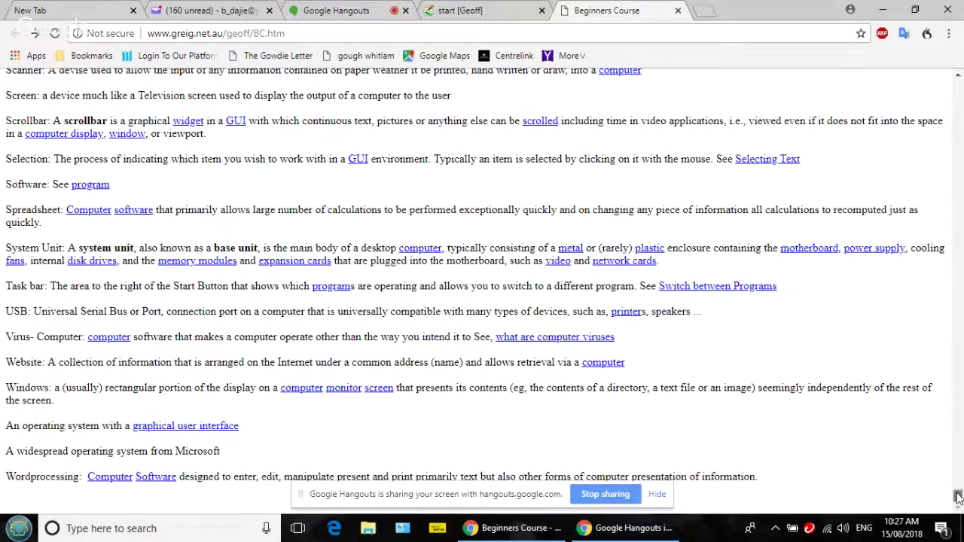
pyautogui.moveTo(958, 497)
pyautogui.mouseDown()
pyautogui.moveTo(956, 252)
pyautogui.moveTo(958, 497)
pyautogui.mouseUp()
pyautogui.moveTo(962, 48); pyautogui.dragTo(944, 123)
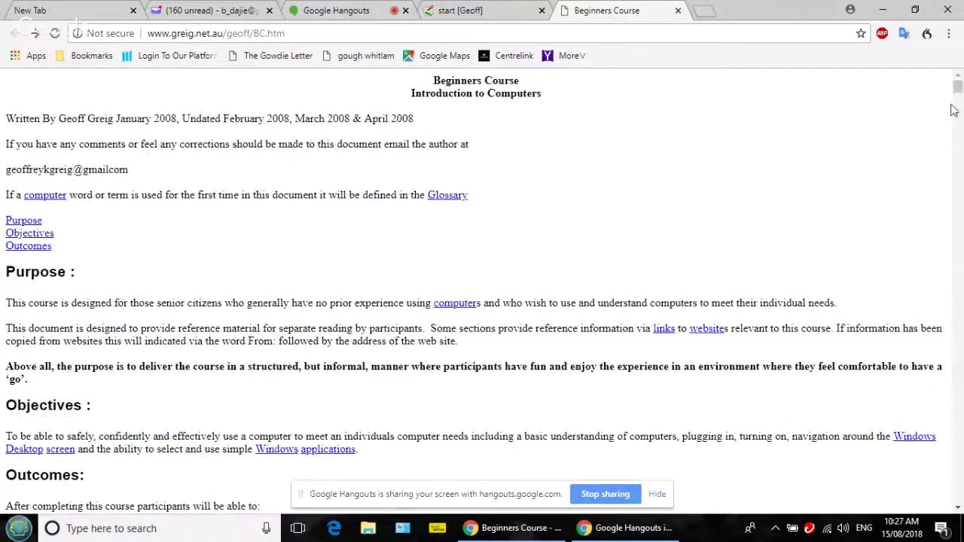
# Move down to "Looking at the right place", and advance two screenfuls to the Replicate, Generic and Terminology sections.
pyautogui.moveTo(958, 89); pyautogui.dragTo(959, 107)
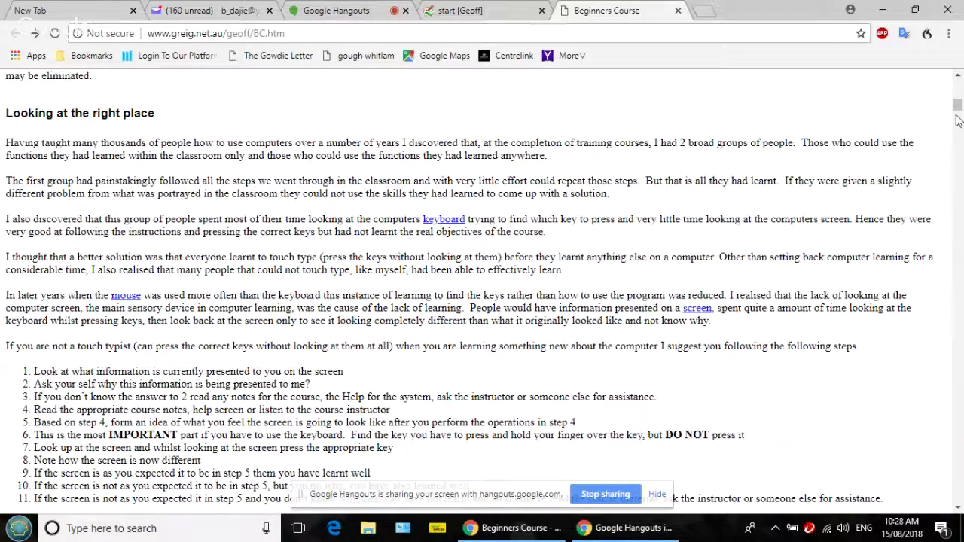
pyautogui.click(957, 121)
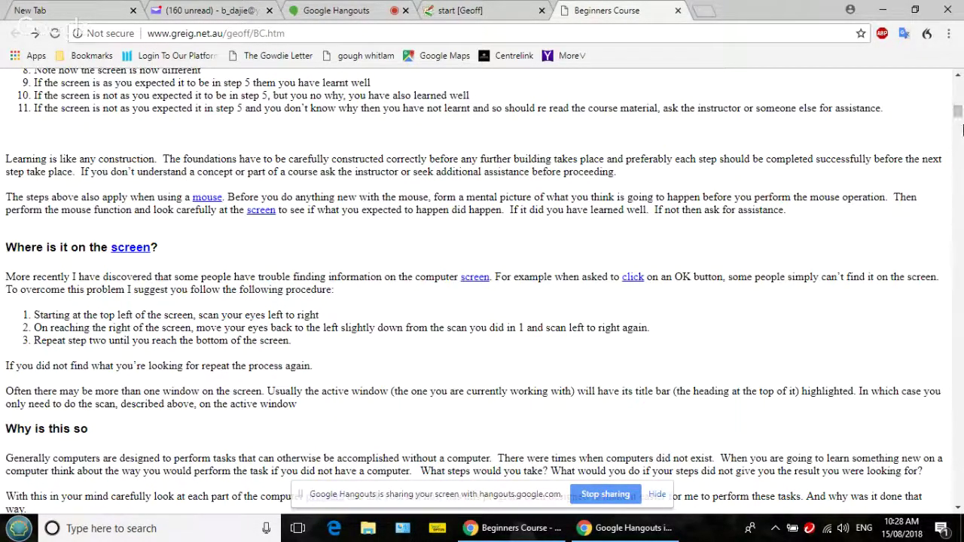
pyautogui.click(958, 131)
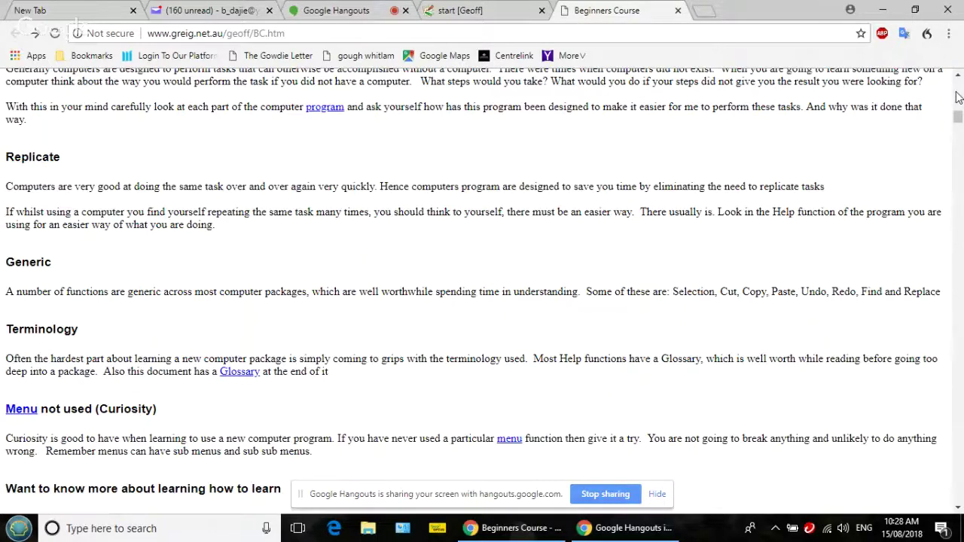
# Return to the "Learning how to use a computer" section, and browse down to "Looking at the right place".
pyautogui.scroll(15, 956, 98)
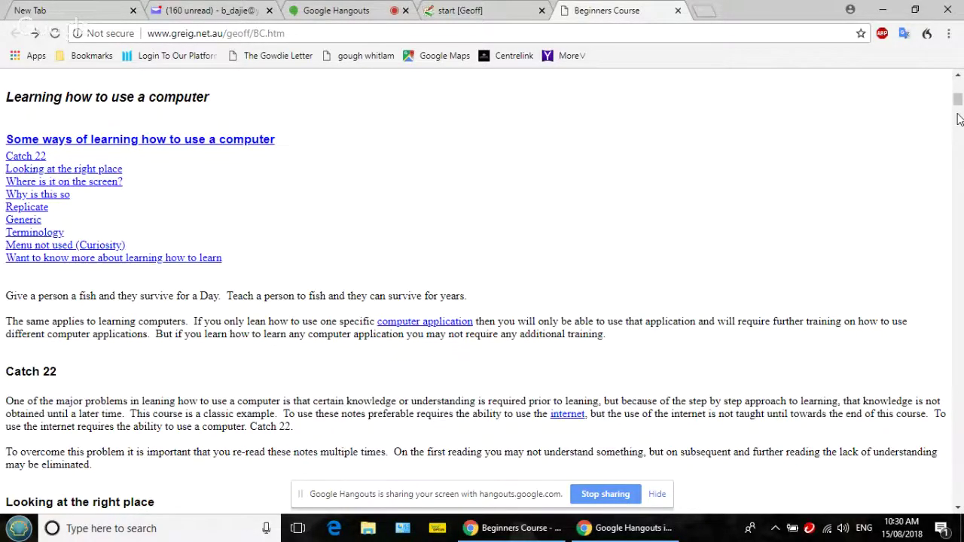
pyautogui.scroll(3, 957, 118)
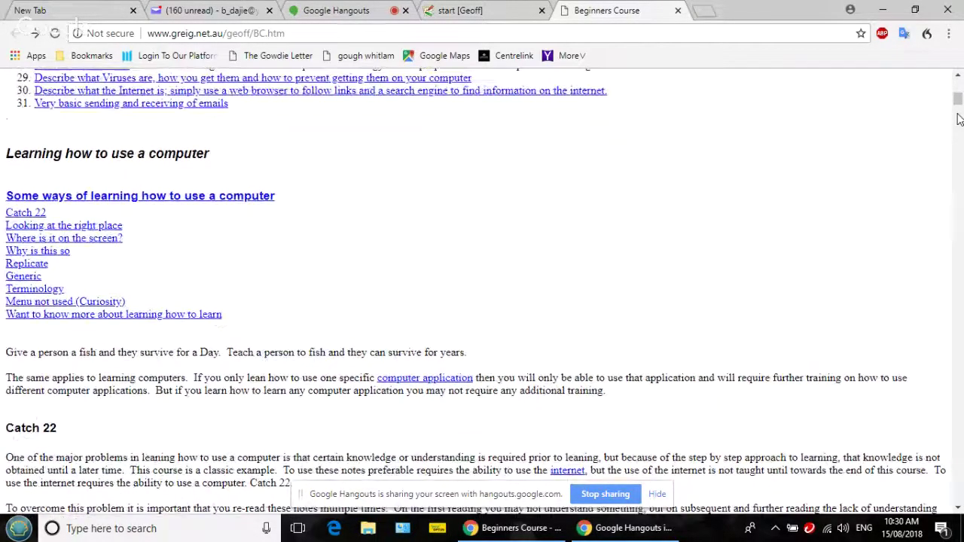
pyautogui.scroll(2, 958, 118)
pyautogui.scroll(-2, 957, 118)
pyautogui.scroll(-3, 958, 118)
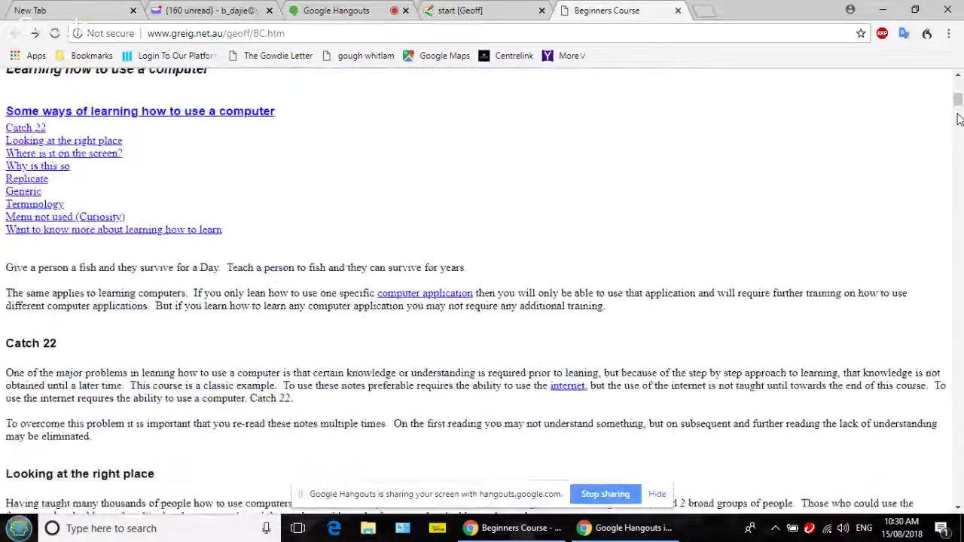
pyautogui.scroll(-2, 957, 118)
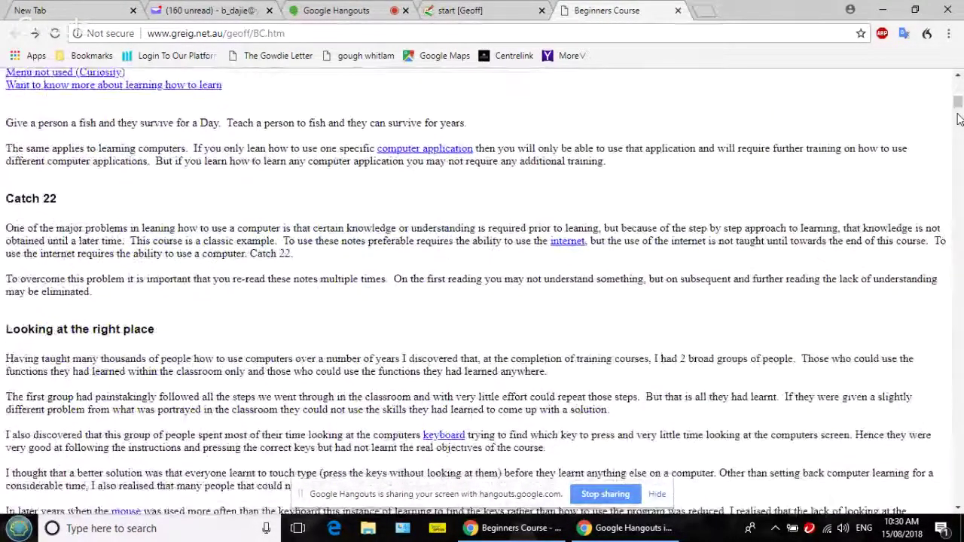
# Move back and forth in small amounts between the "Catch 22" and "Looking at the right place" sections.
pyautogui.scroll(-1, 958, 118)
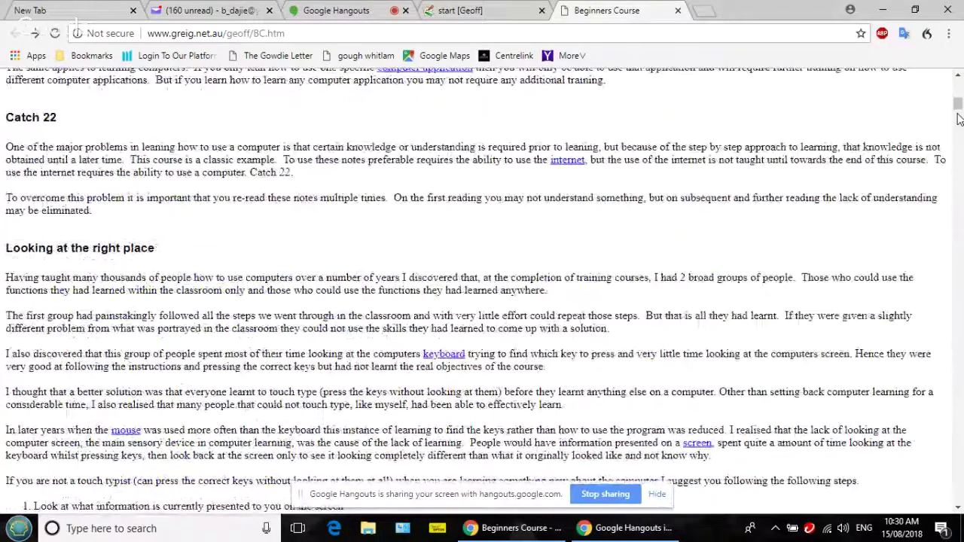
pyautogui.scroll(1, 957, 119)
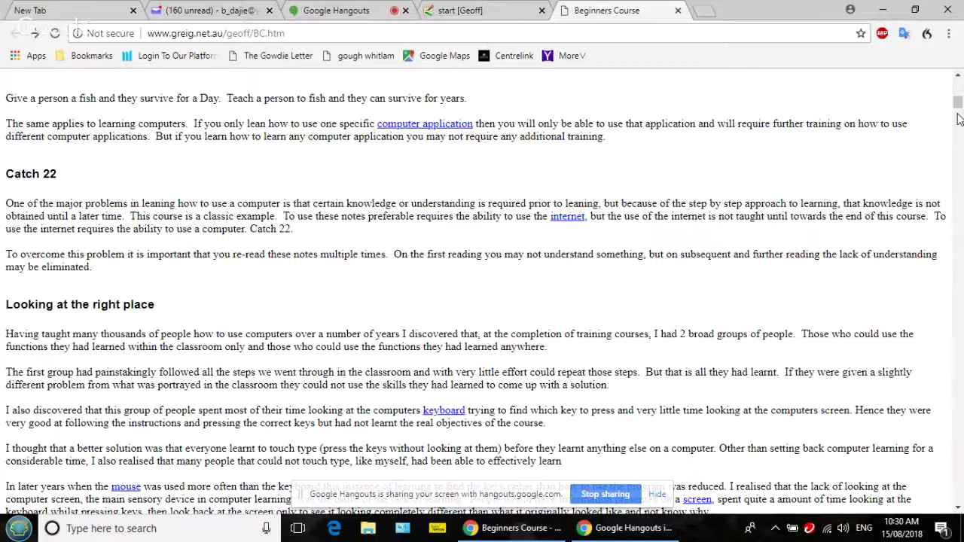
pyautogui.scroll(-5, 958, 118)
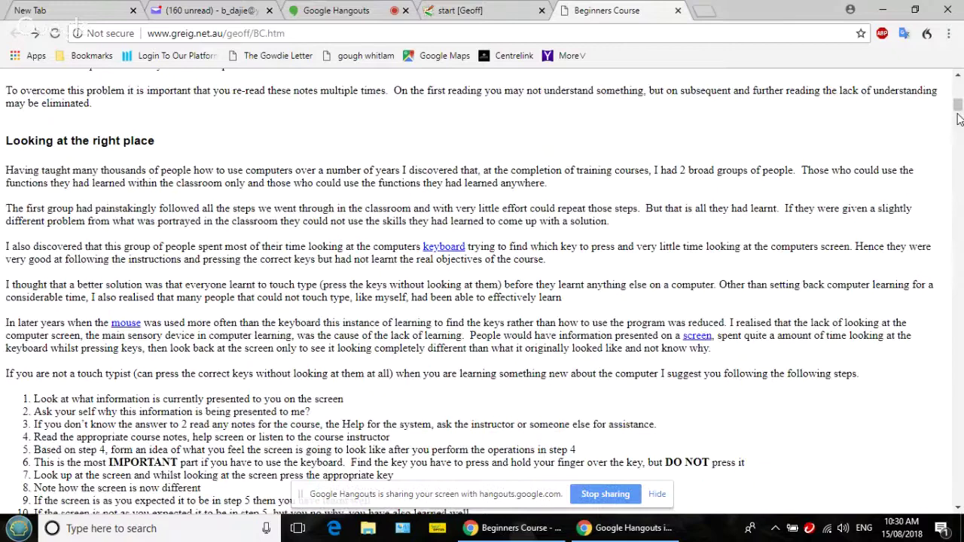
pyautogui.scroll(5, 957, 118)
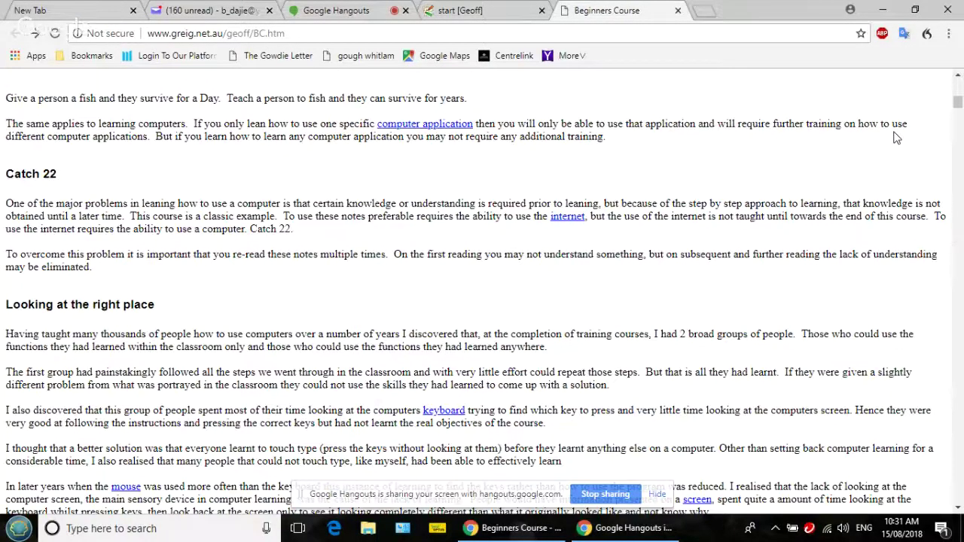
# Move quickly down past the ergonomics section to Clicking, Double-clicking and Right-clicking, and return to the start of the course page.
pyautogui.scroll(-20, 896, 138)
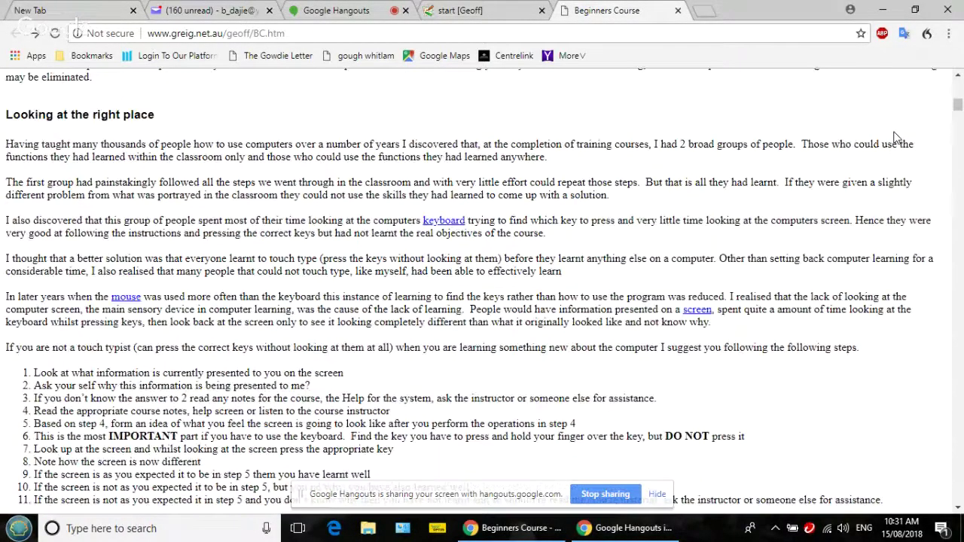
pyautogui.scroll(-10, 896, 138)
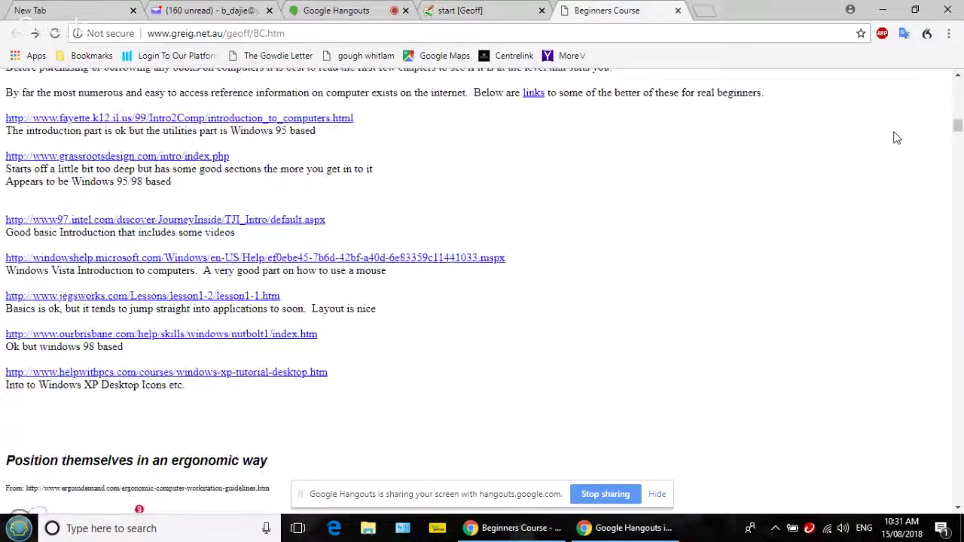
pyautogui.scroll(-10, 896, 138)
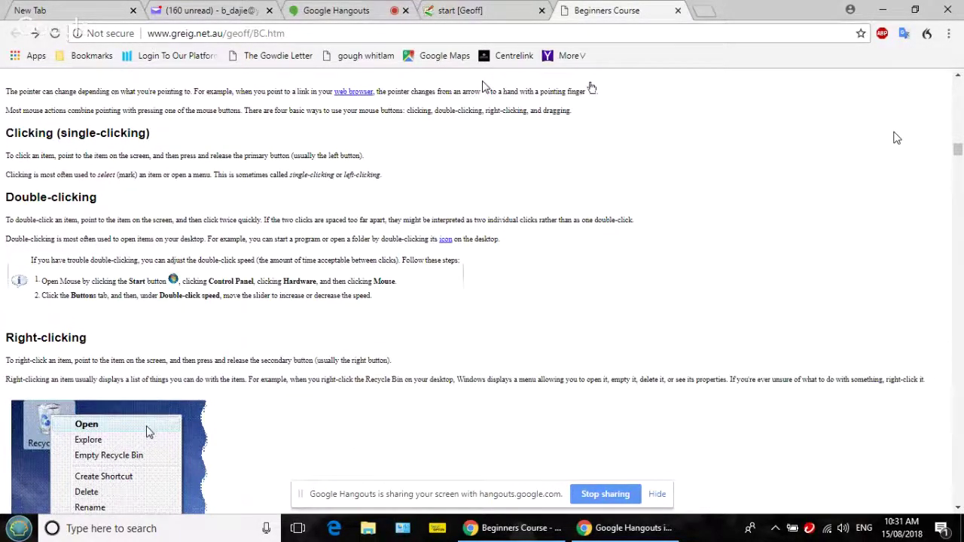
pyautogui.scroll(15, 896, 138)
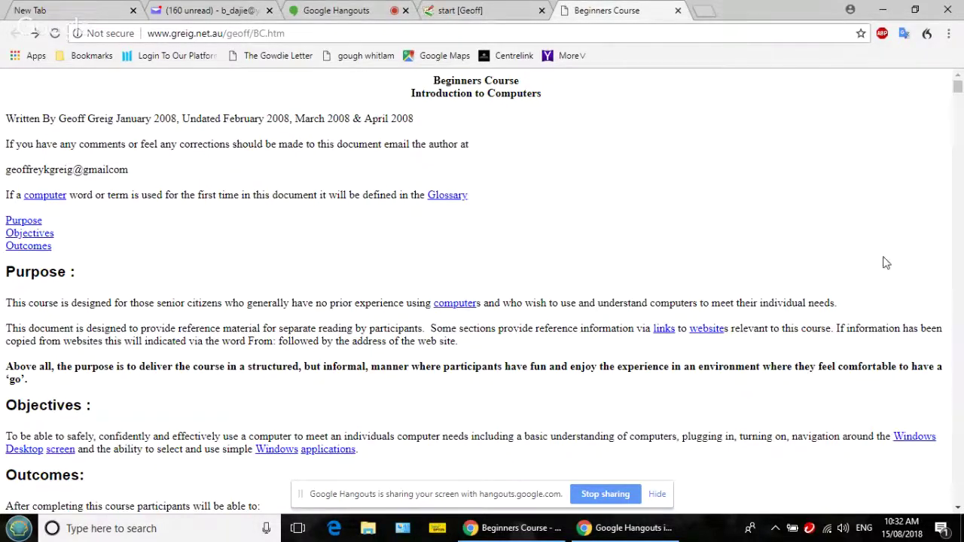
# Auto-scroll between the page start and the Outcomes section, and continue down to the Monitor, Mouse and Keyboard connection sections.
pyautogui.middleClick(433, 235)
pyautogui.scroll(-1, 449, 275)
pyautogui.scroll(-1, 451, 280)
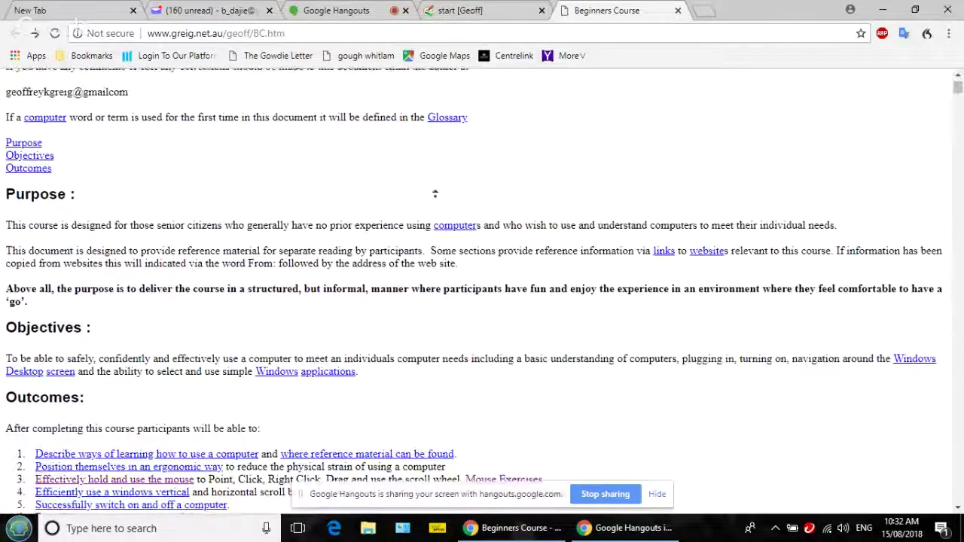
pyautogui.scroll(2, 429, 241)
pyautogui.scroll(-1, 441, 254)
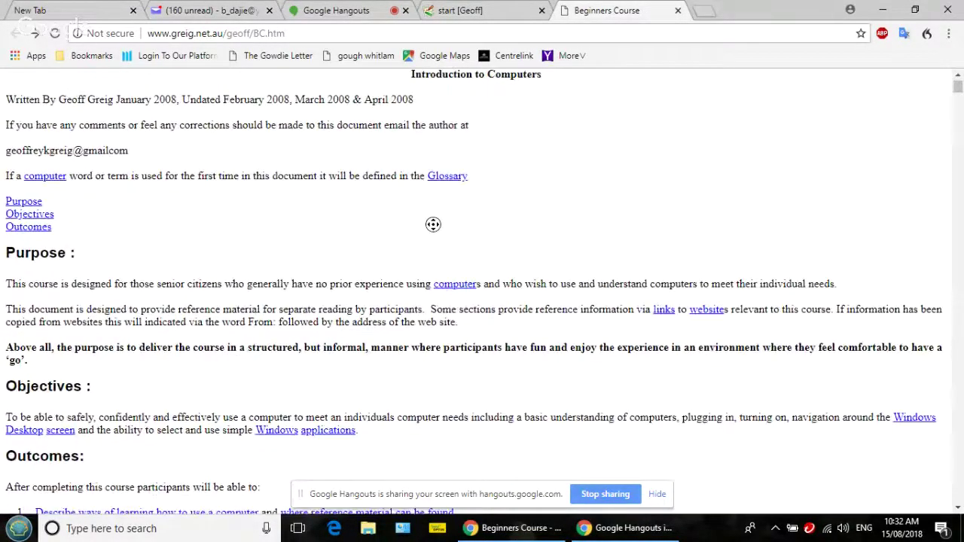
pyautogui.scroll(1, 432, 228)
pyautogui.middleClick(427, 233)
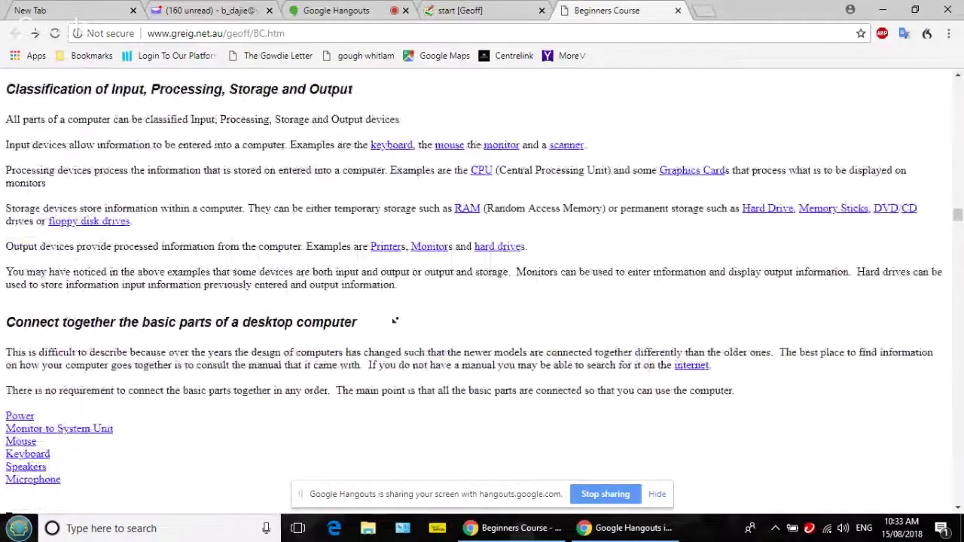
pyautogui.click(475, 94)
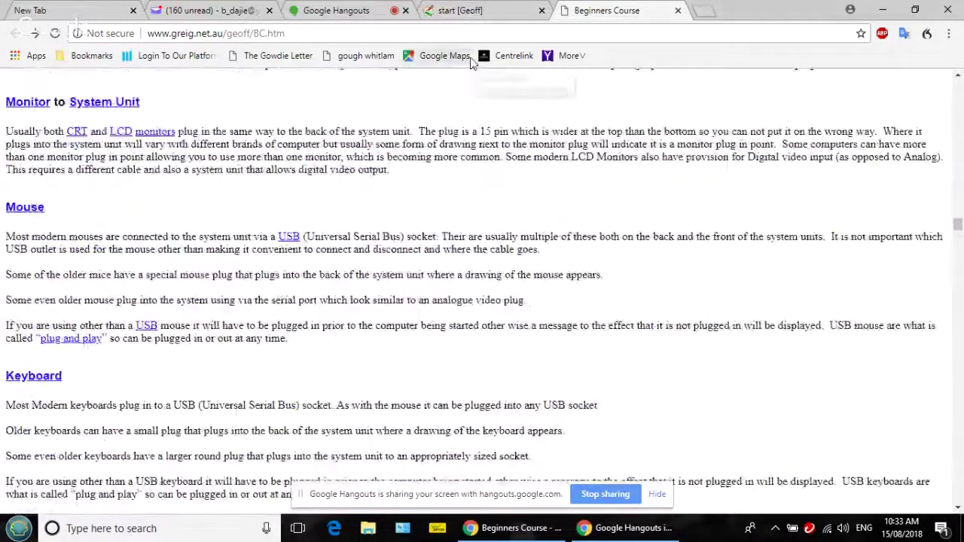
# Auto-scroll slowly up to "Connect together the basic parts of a desktop computer" and stop there.
pyautogui.middleClick(420, 196)
pyautogui.scroll(3, 419, 187)
pyautogui.scroll(1, 409, 182)
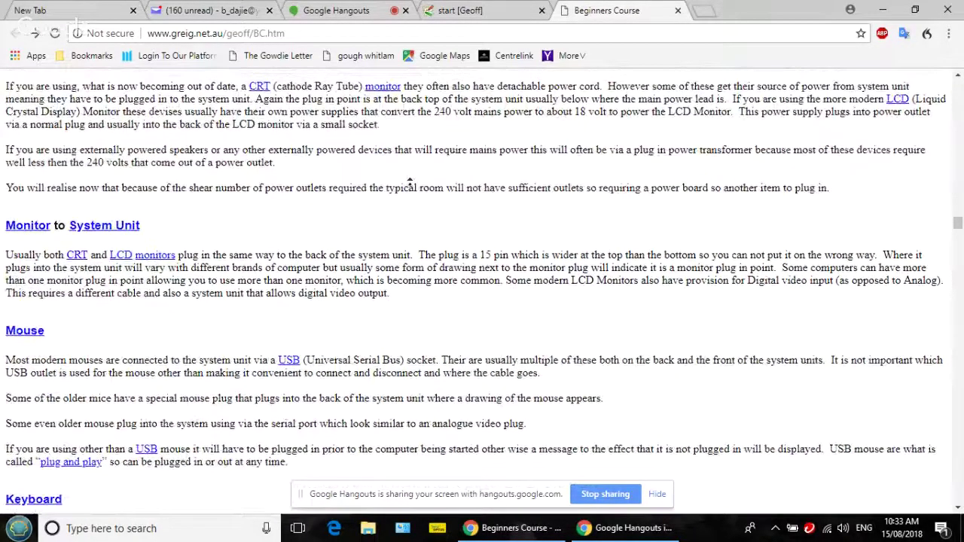
pyautogui.scroll(1, 410, 182)
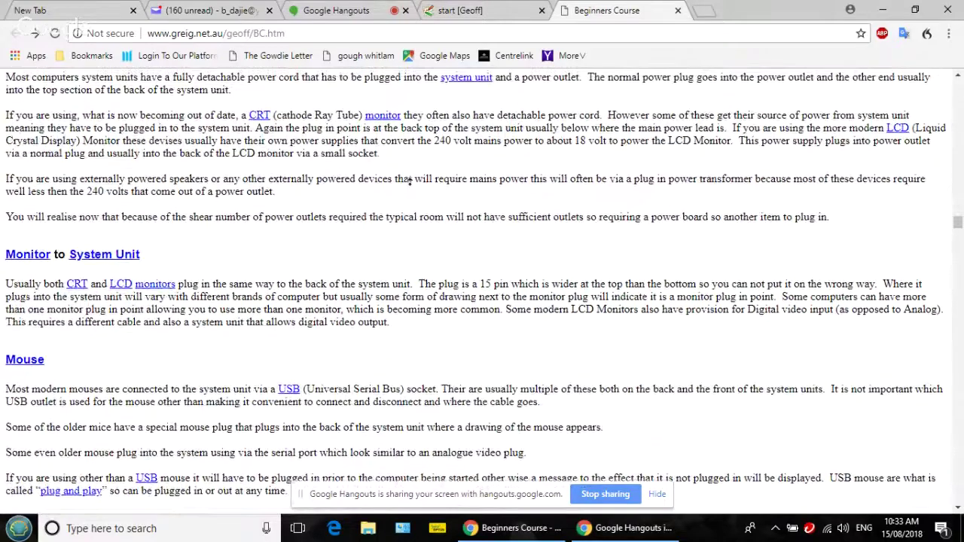
pyautogui.scroll(1, 409, 182)
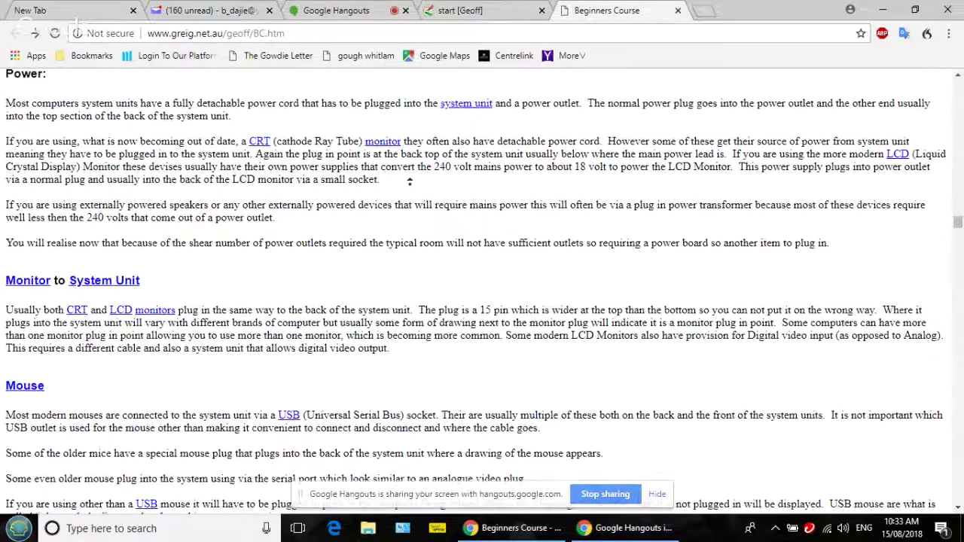
pyautogui.scroll(1, 409, 181)
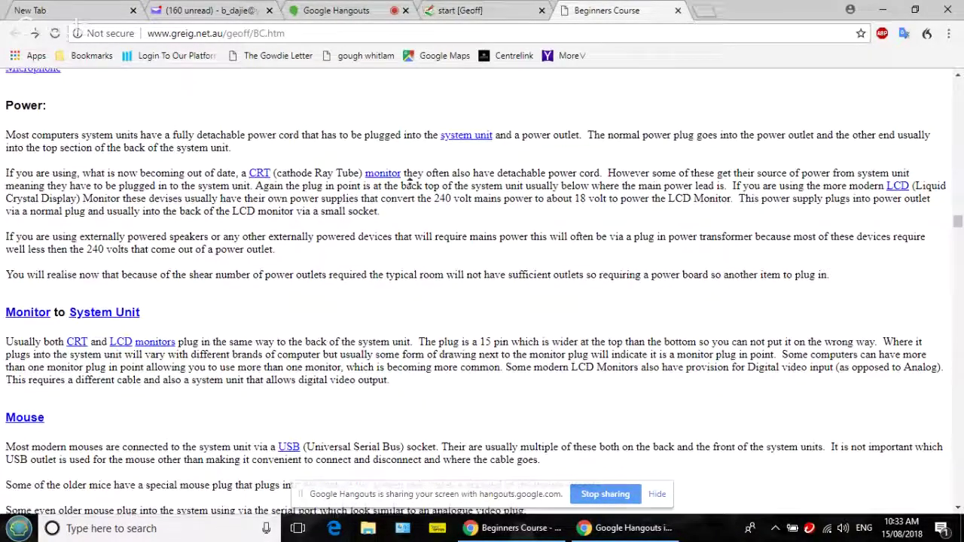
pyautogui.scroll(1, 409, 182)
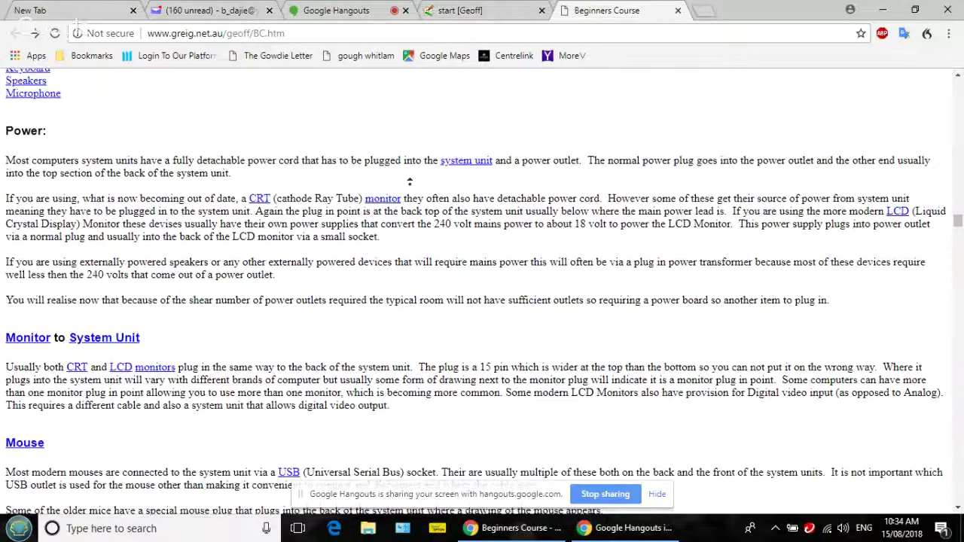
pyautogui.scroll(1, 410, 181)
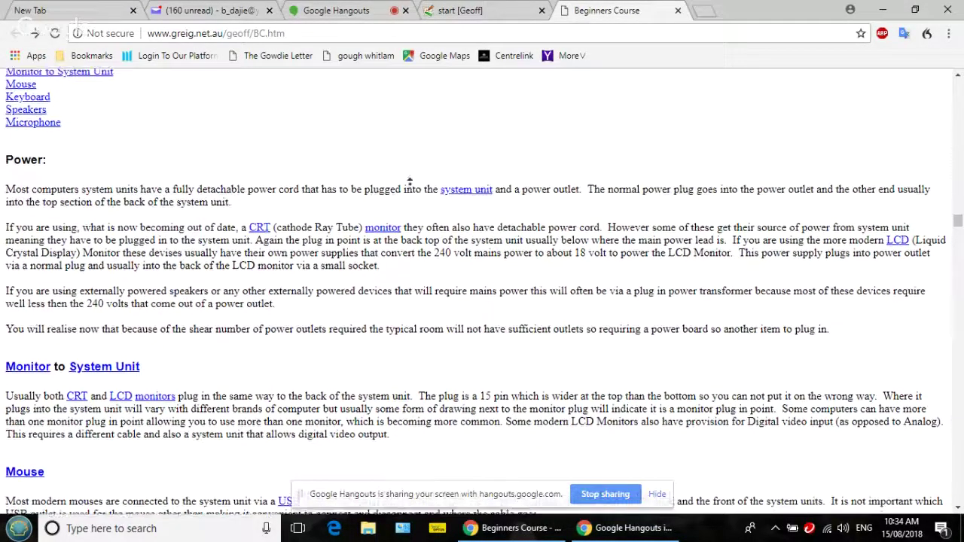
pyautogui.scroll(1, 410, 182)
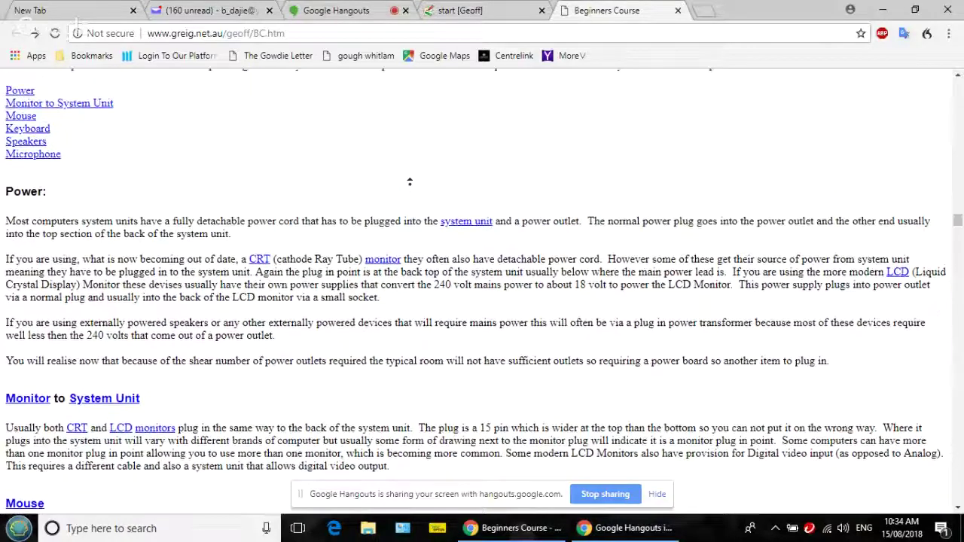
pyautogui.scroll(1, 410, 182)
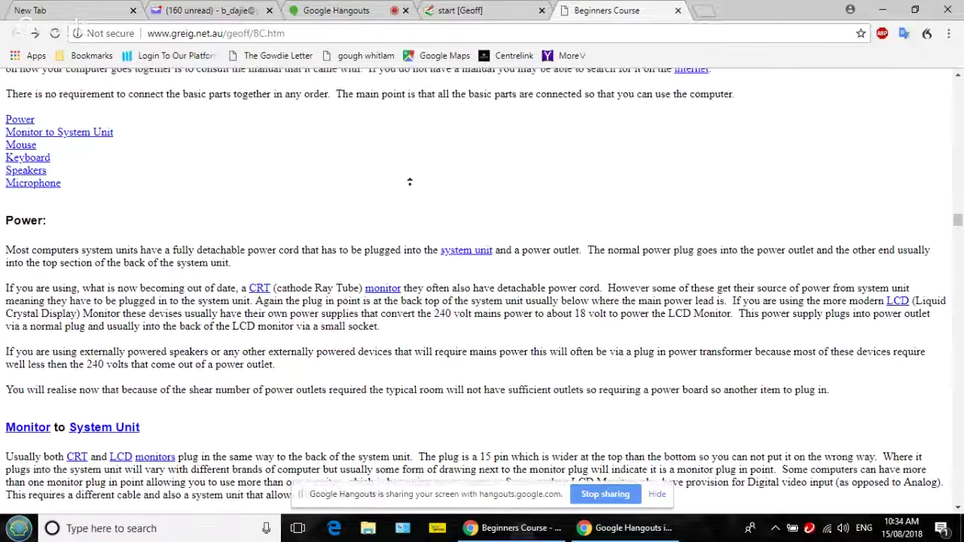
pyautogui.scroll(1, 410, 181)
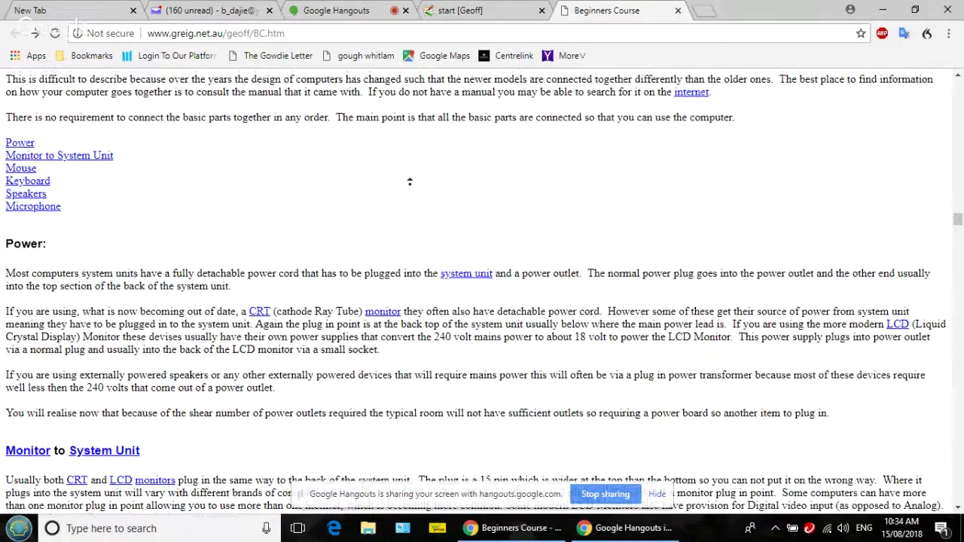
pyautogui.scroll(1, 409, 181)
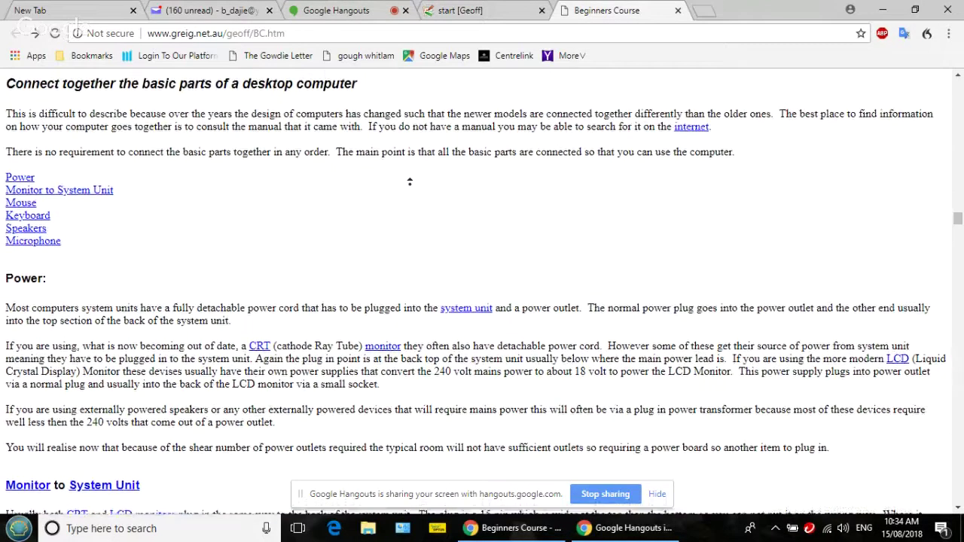
pyautogui.scroll(1, 410, 181)
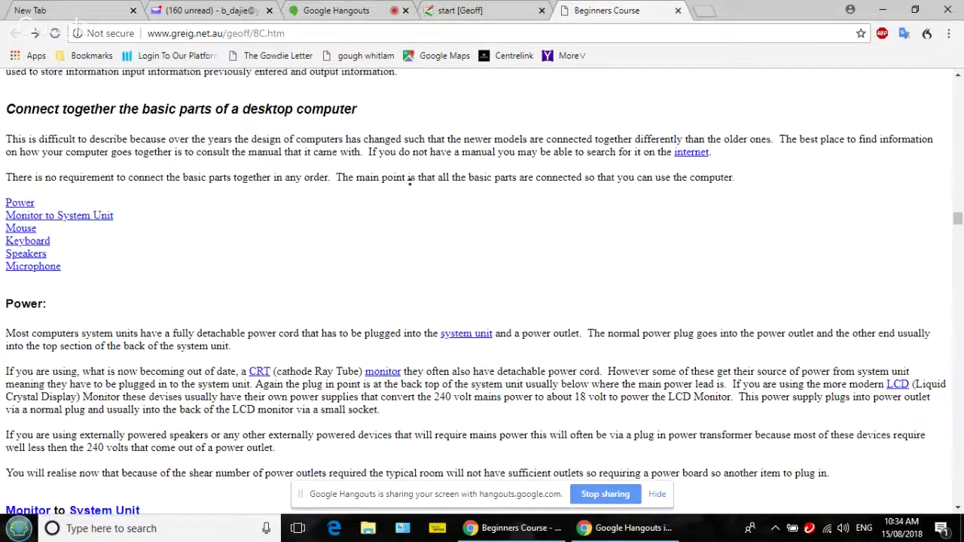
pyautogui.scroll(1, 409, 182)
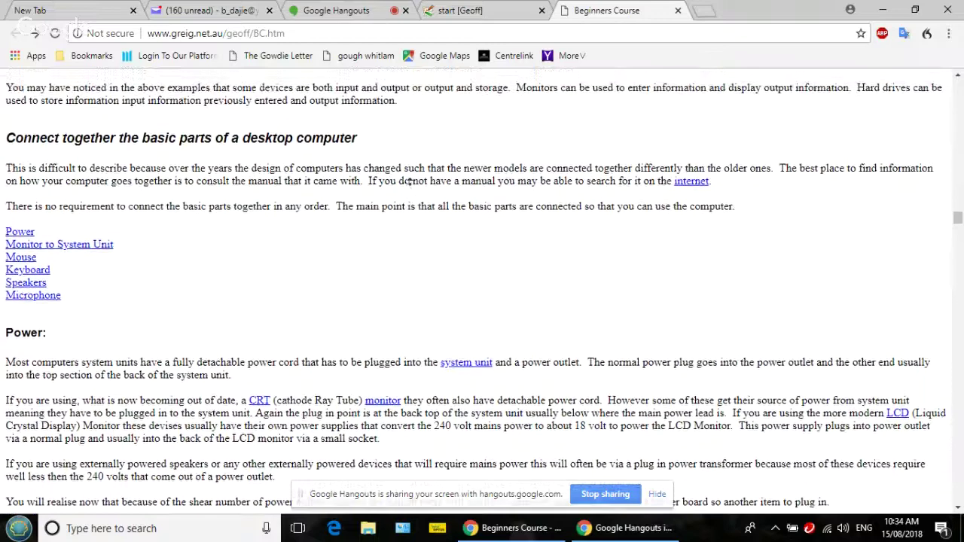
pyautogui.scroll(1, 409, 181)
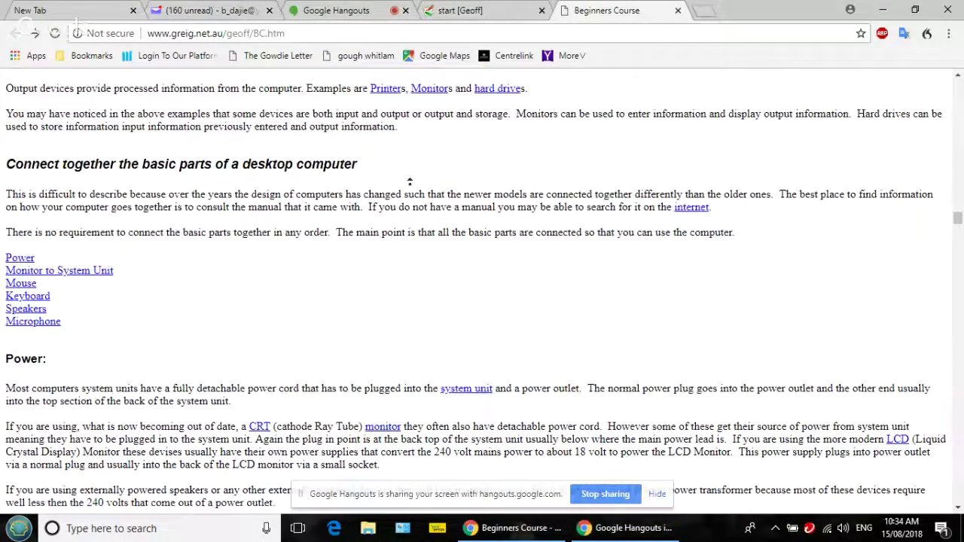
pyautogui.scroll(1, 410, 182)
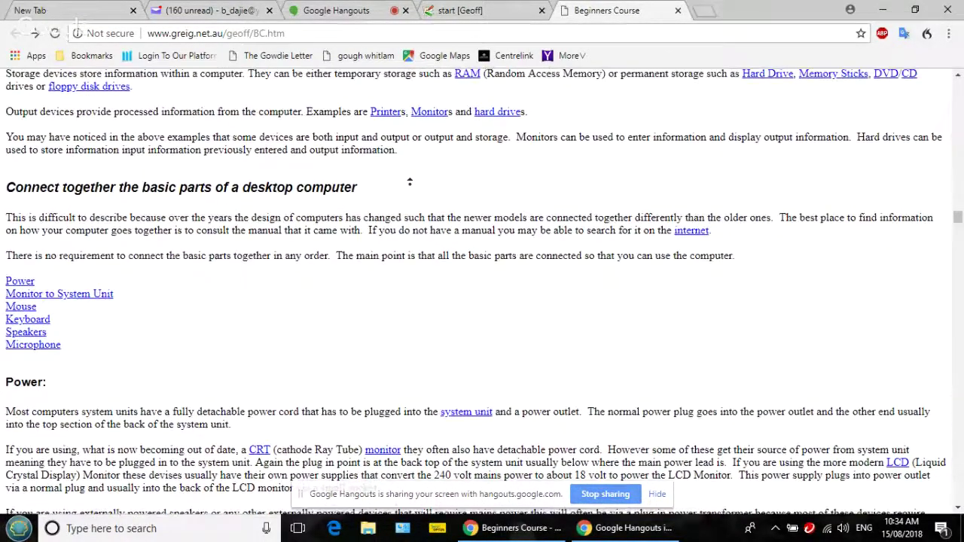
pyautogui.scroll(1, 410, 182)
pyautogui.middleClick(413, 190)
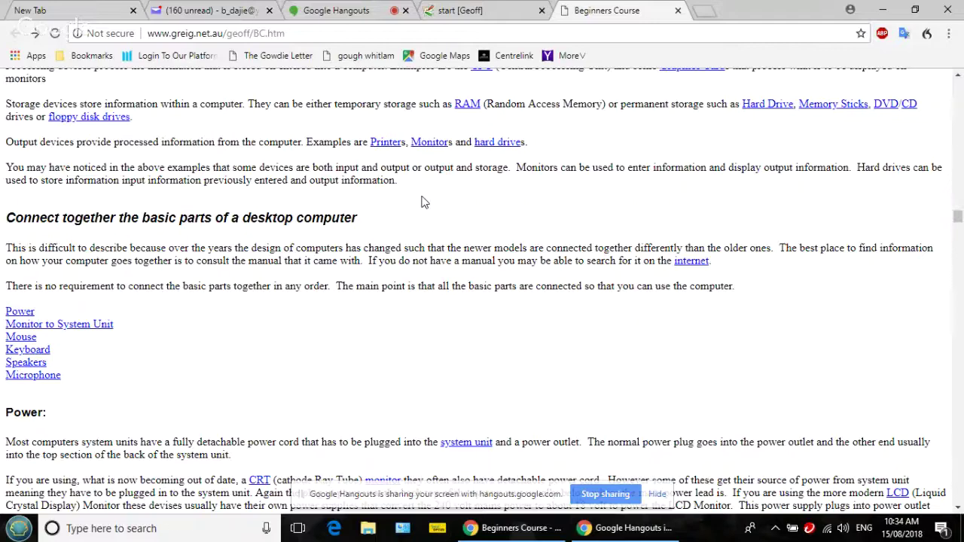
# Jump from the start of the course page to the last Glossary entries, and come back to the start.
pyautogui.press('Home')
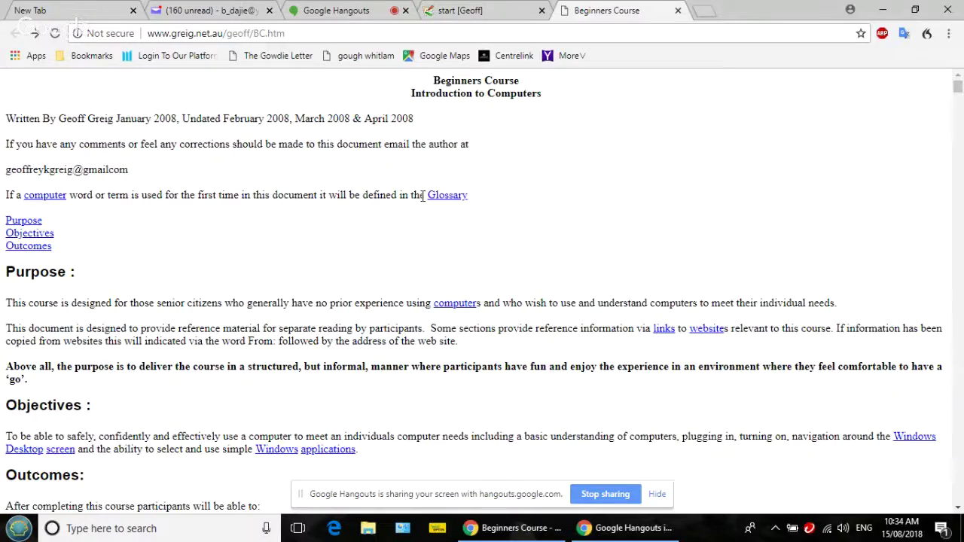
pyautogui.click(427, 195)
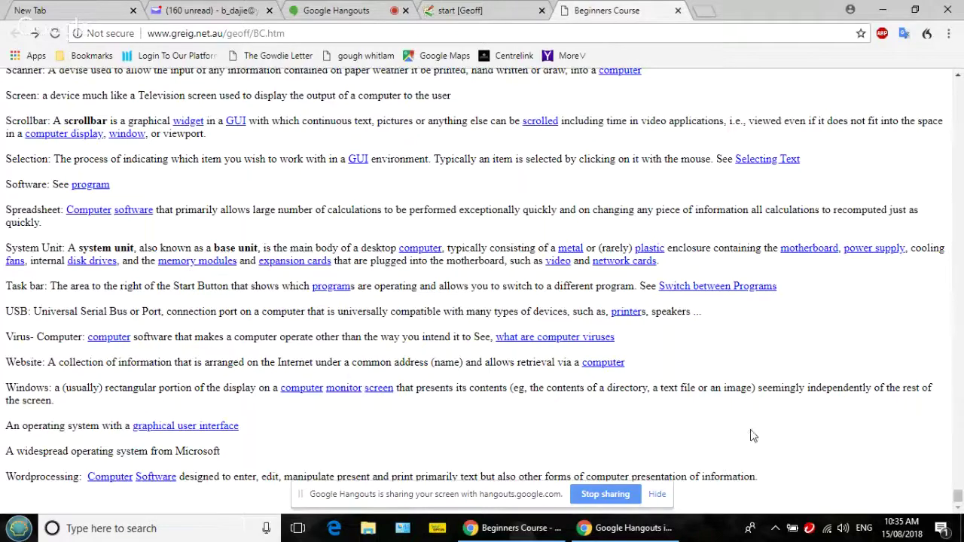
pyautogui.scroll(10, 753, 436)
pyautogui.scroll(10, 753, 435)
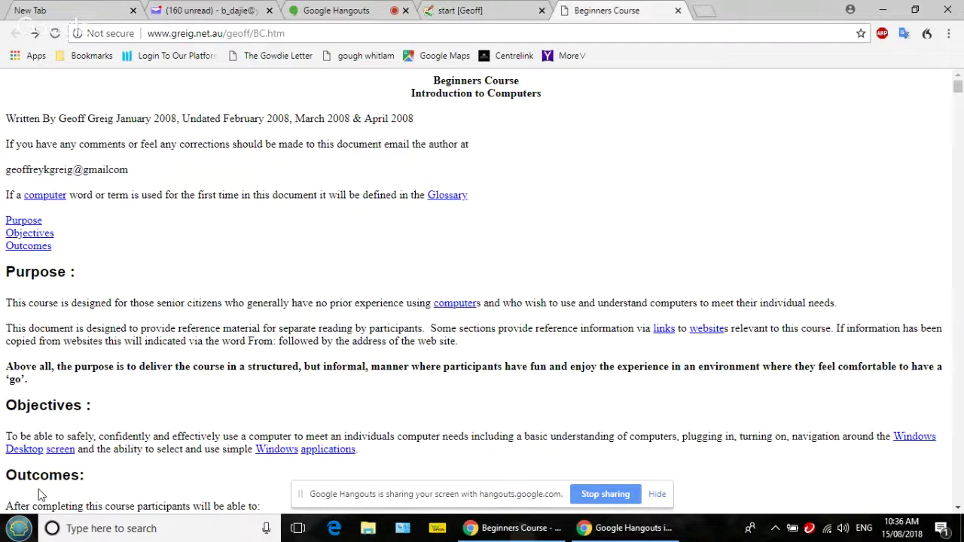
# Open the Mouse Exercises for the third item in the Outcomes list.
pyautogui.scroll(-3, 42, 493)
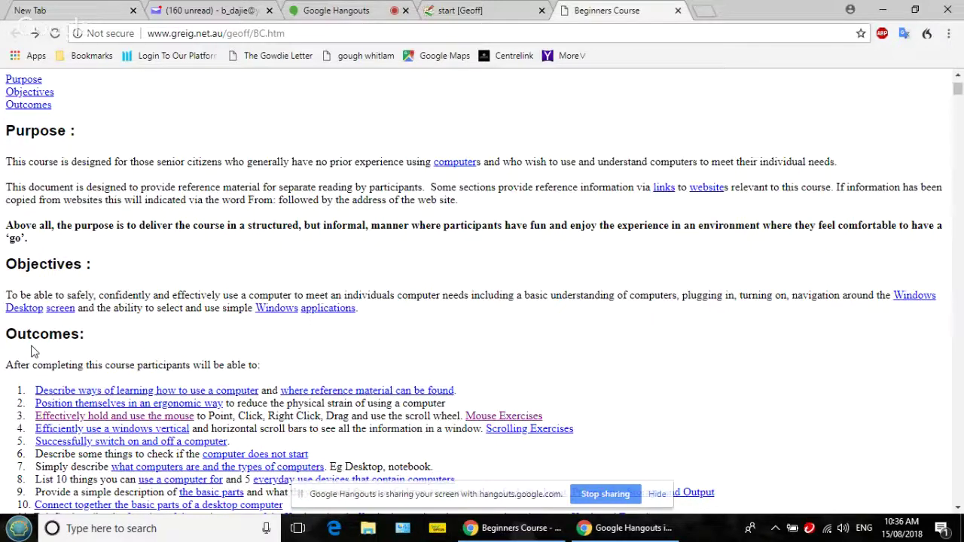
pyautogui.click(503, 419)
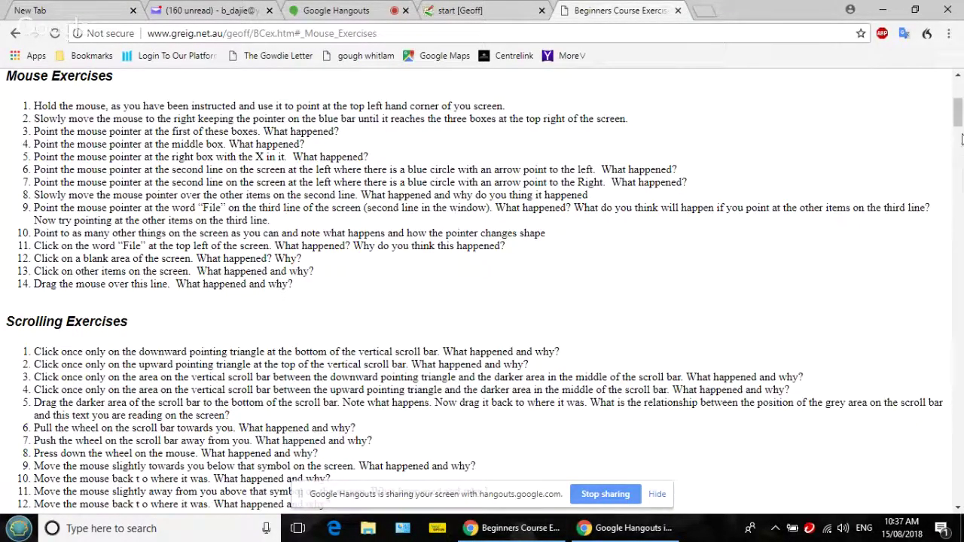
# Show and dismiss the context menu on the exercises page, and return to the course notes.
pyautogui.rightClick(920, 119)
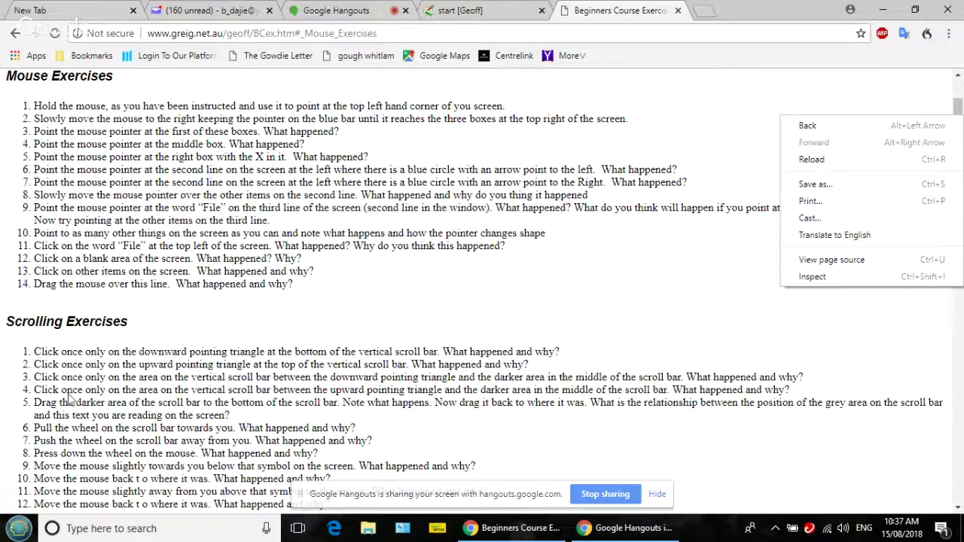
pyautogui.click(728, 245)
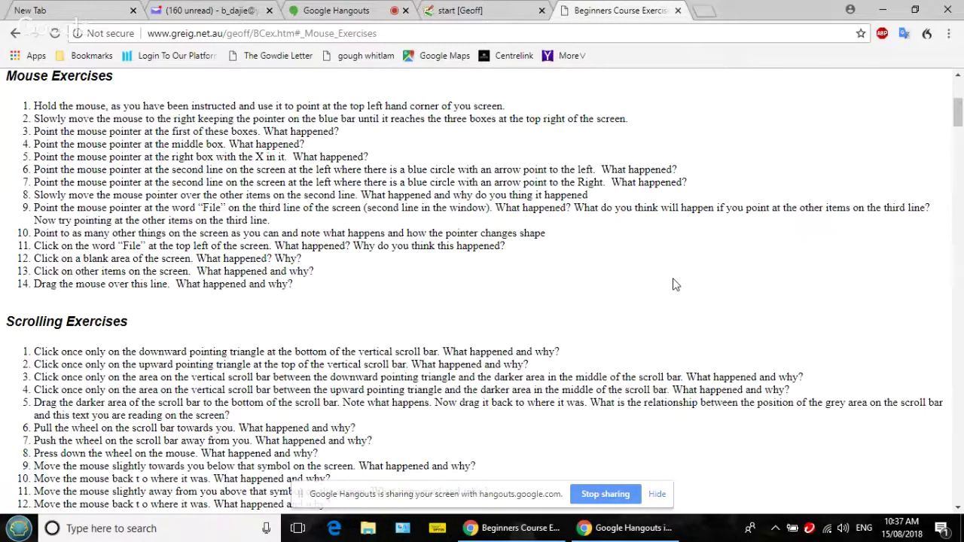
pyautogui.click(15, 34)
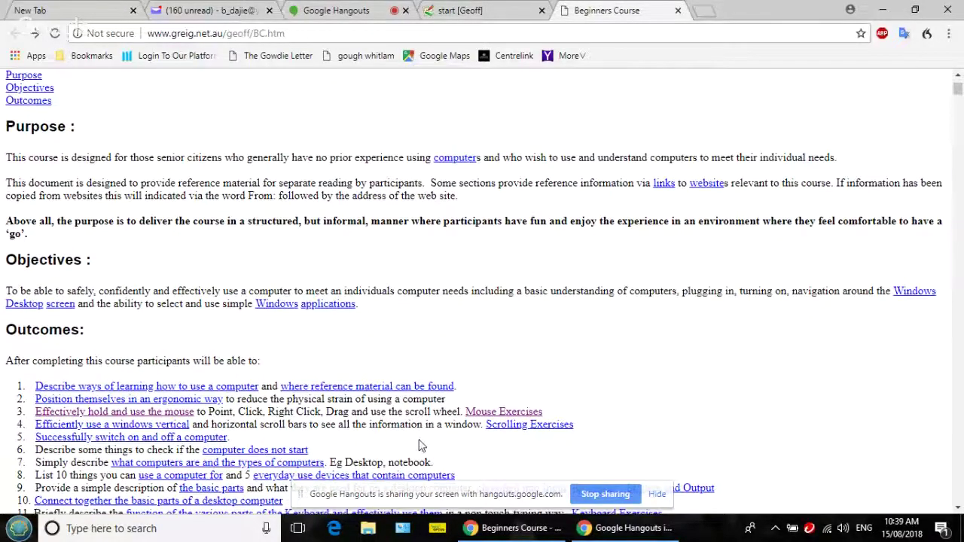
# Show the customised start menu and the standard Windows Start menu, and return to the course notes.
pyautogui.scroll(-1, 420, 445)
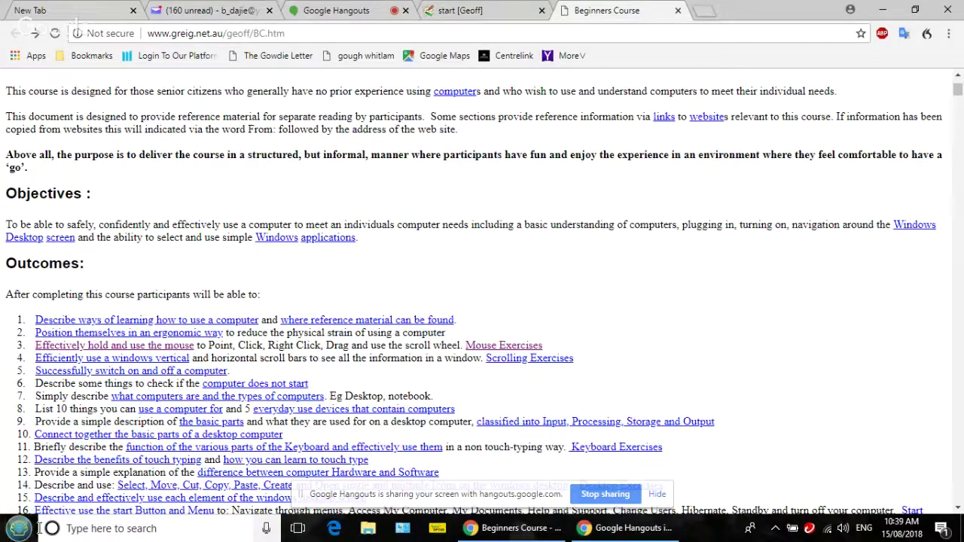
pyautogui.click(16, 531)
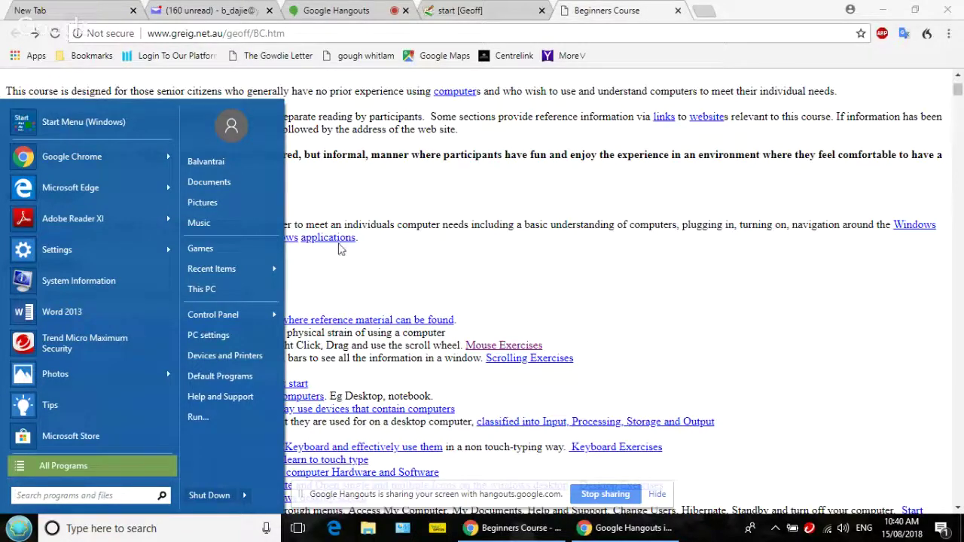
pyautogui.click(68, 124)
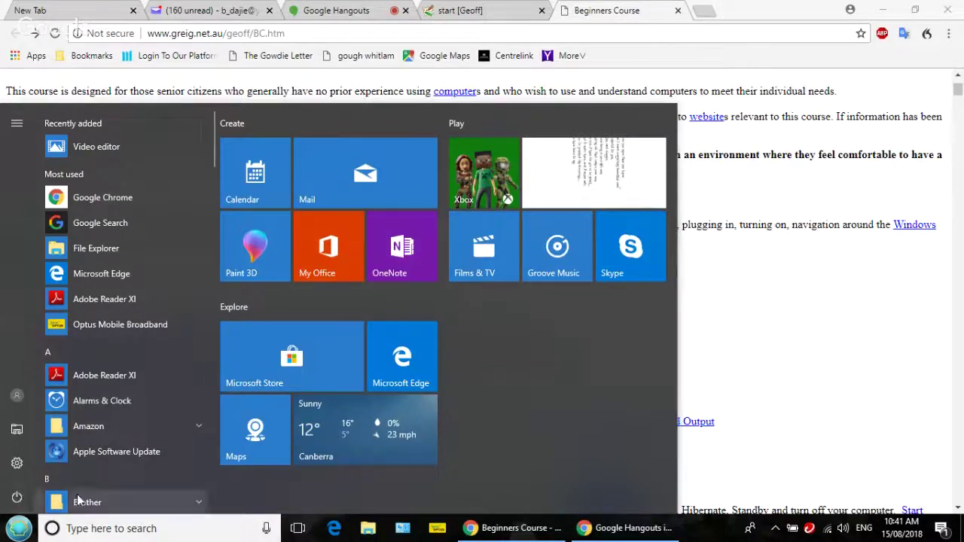
pyautogui.click(741, 332)
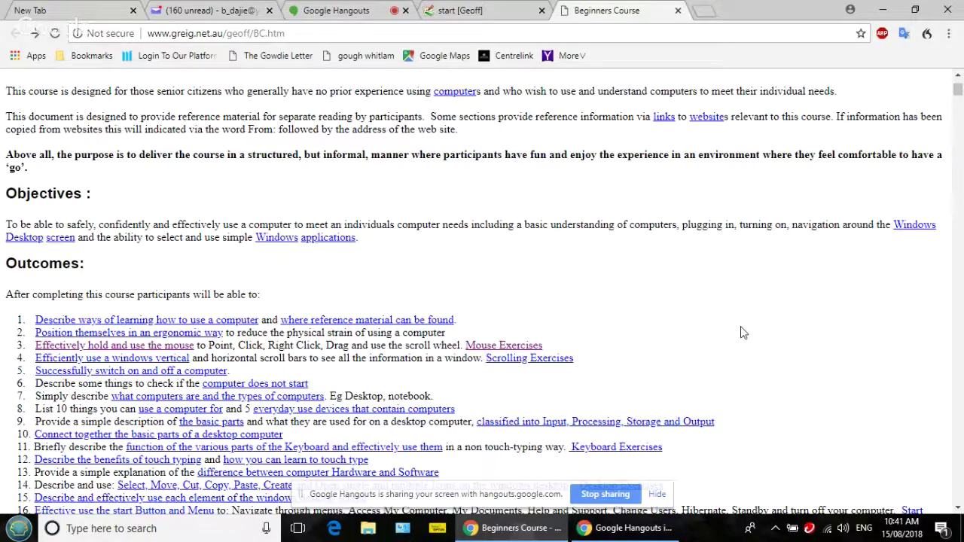
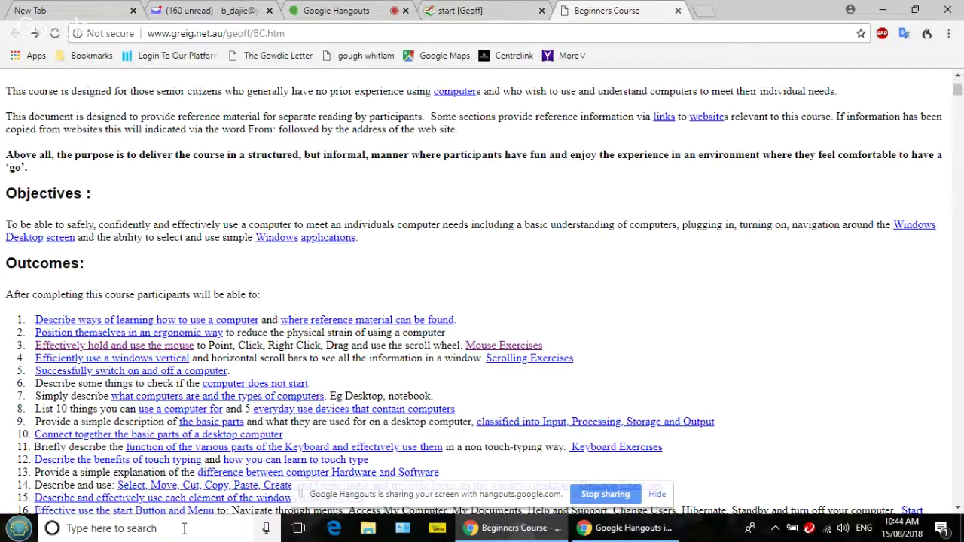
# Search Windows for "note", launch Notepad from the best match, and close it again.
pyautogui.click(184, 529)
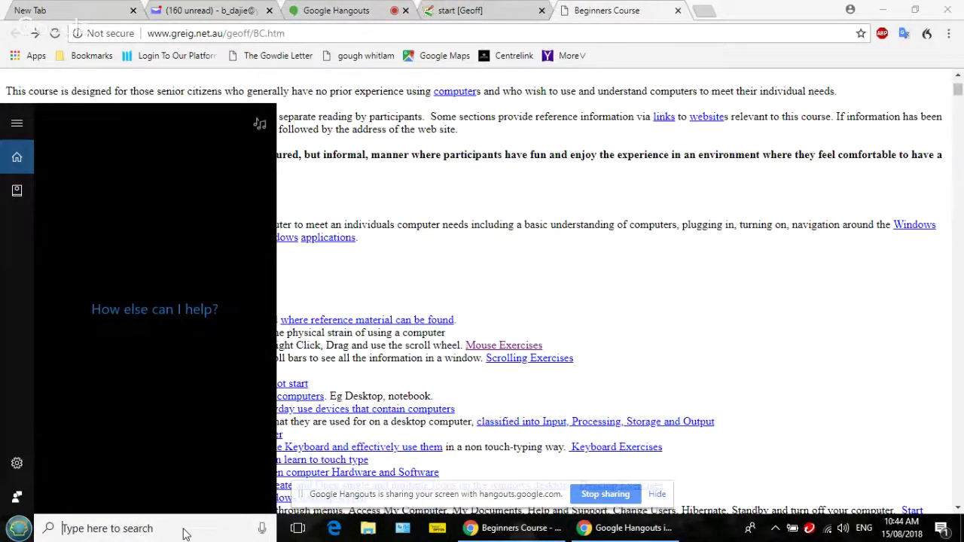
pyautogui.write('n')
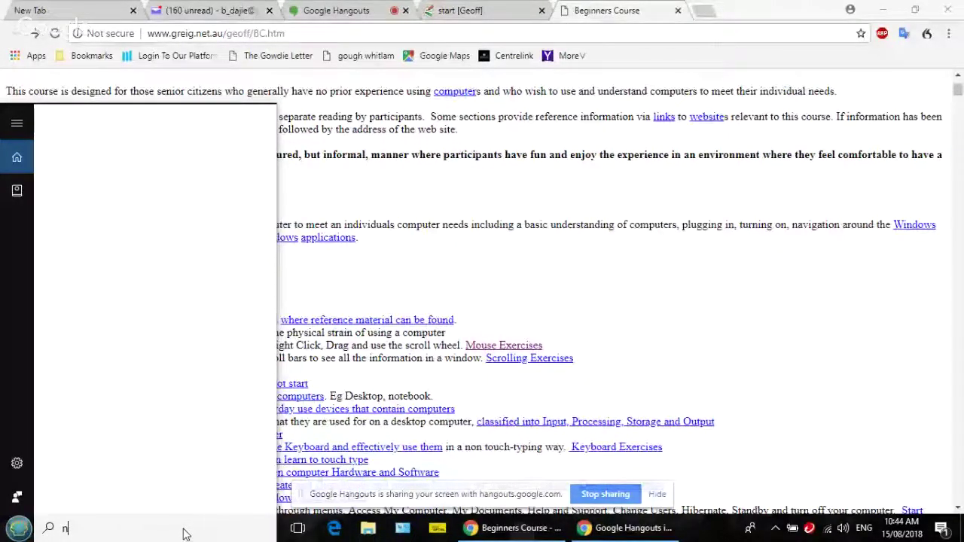
pyautogui.write('ote')
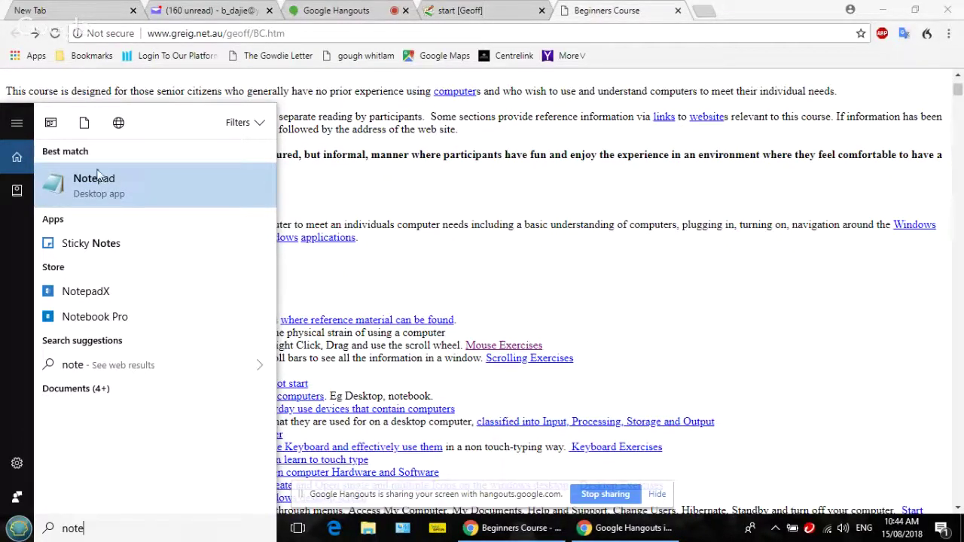
pyautogui.click(61, 186)
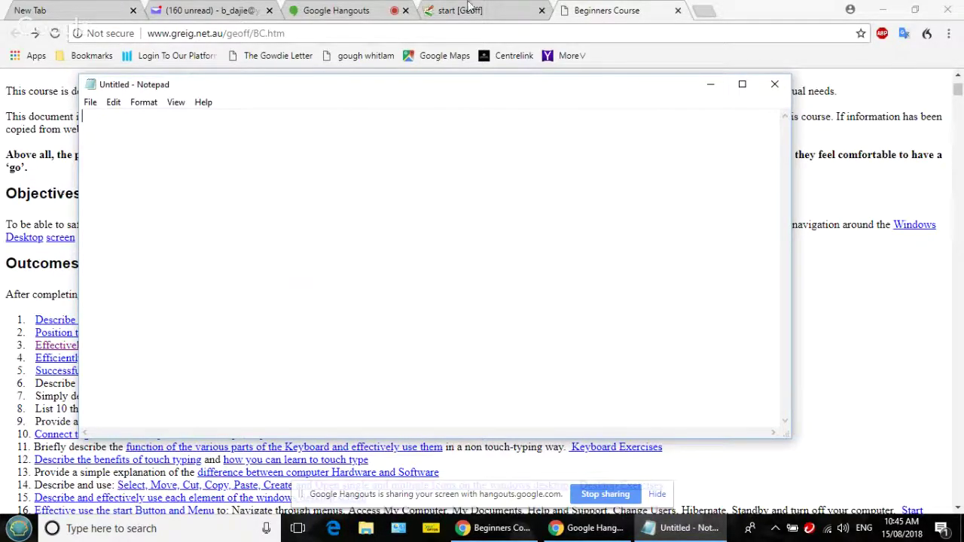
pyautogui.click(774, 86)
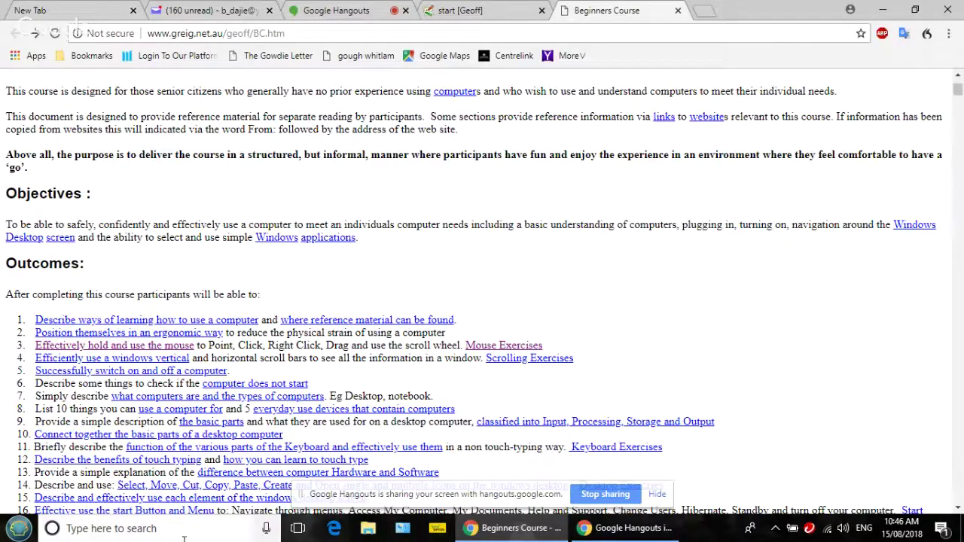
# Search Windows for "note", open Notepad and pin it to the taskbar.
pyautogui.click(97, 530)
pyautogui.write('n')
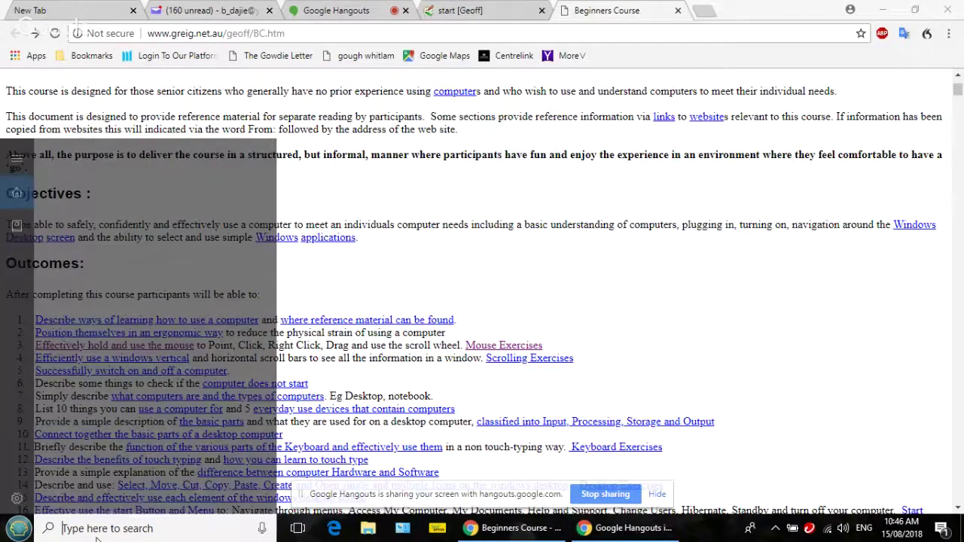
pyautogui.write('ote')
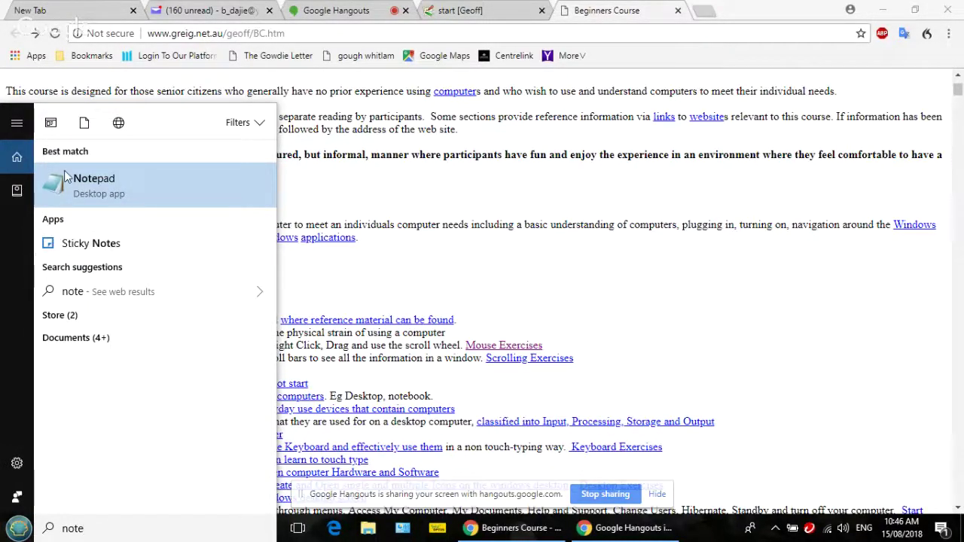
pyautogui.click(56, 192)
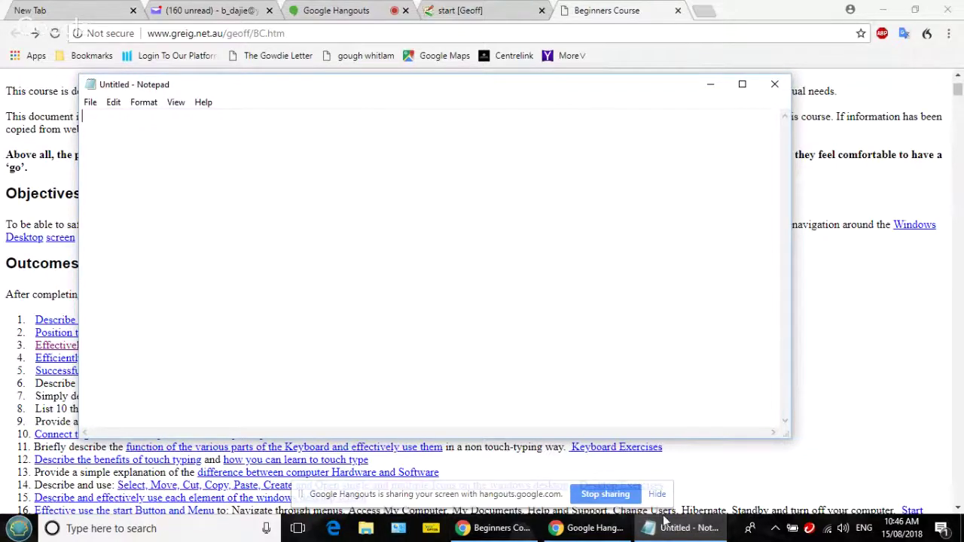
pyautogui.moveTo(667, 533)
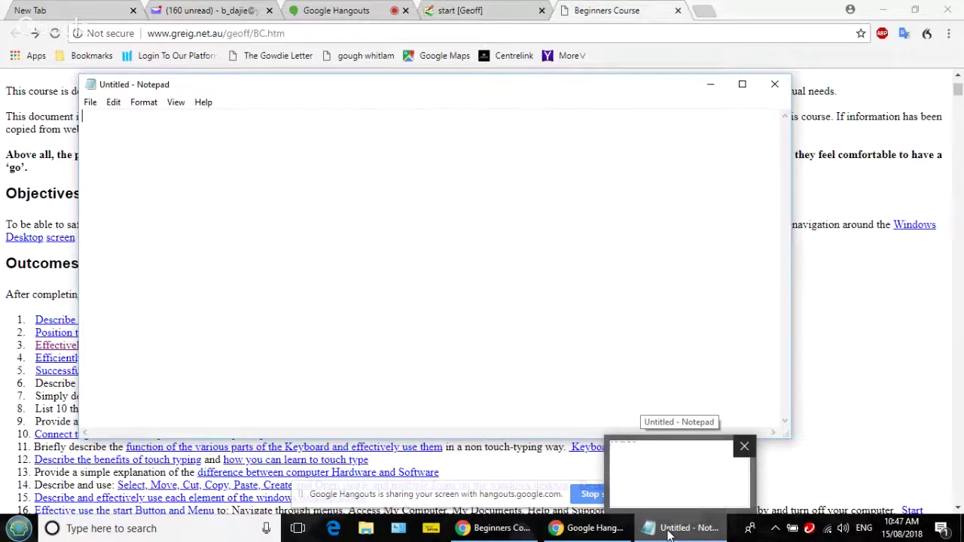
pyautogui.rightClick(667, 531)
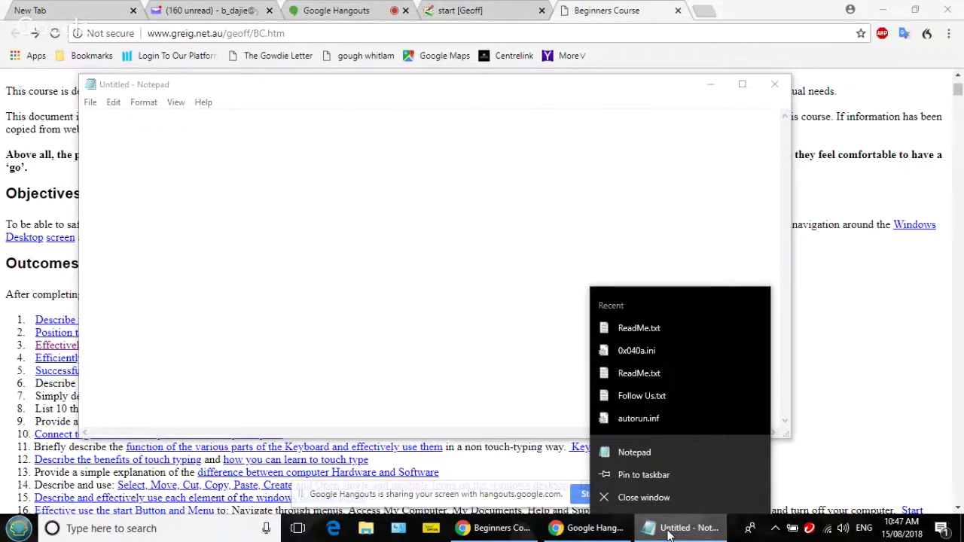
pyautogui.click(621, 476)
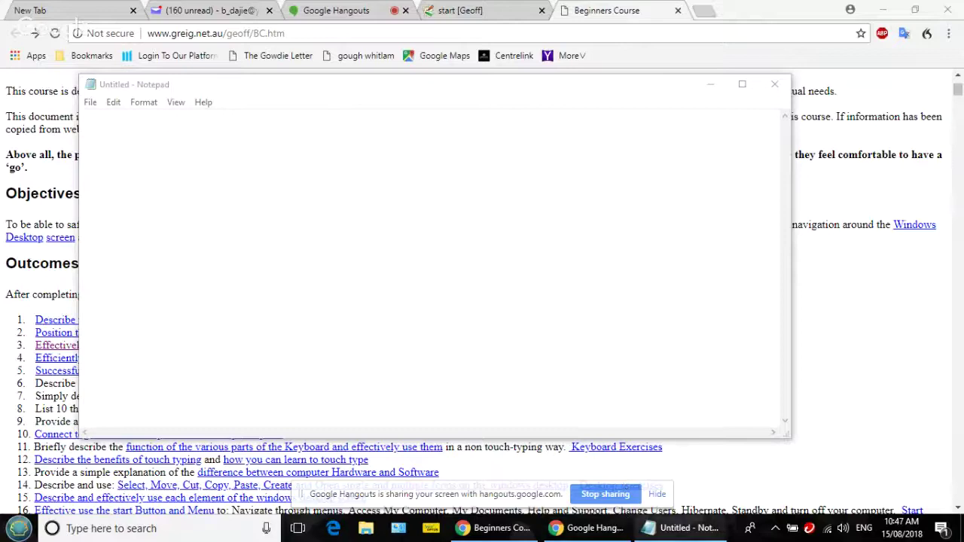
# Close the untitled Notepad window and reopen Notepad from its pinned taskbar shortcut.
pyautogui.moveTo(698, 531)
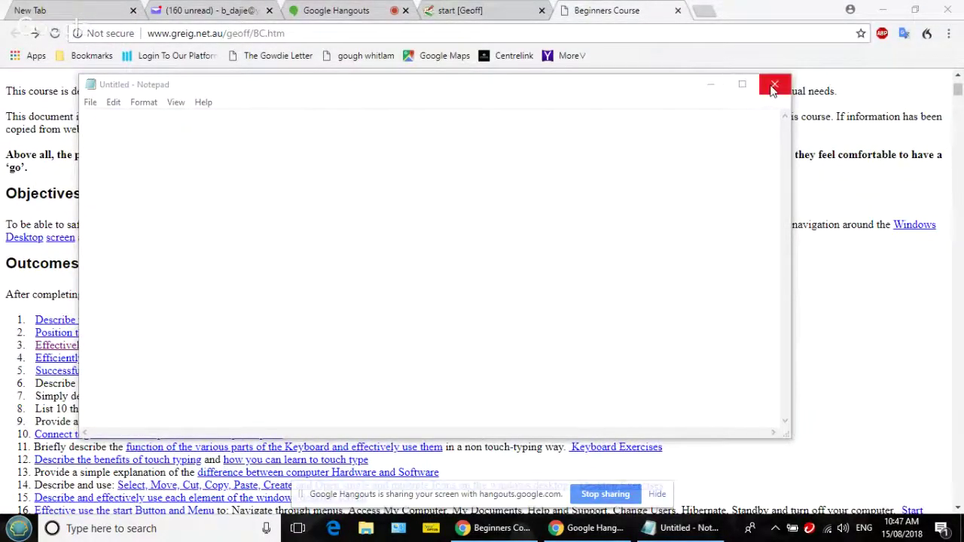
pyautogui.click(774, 87)
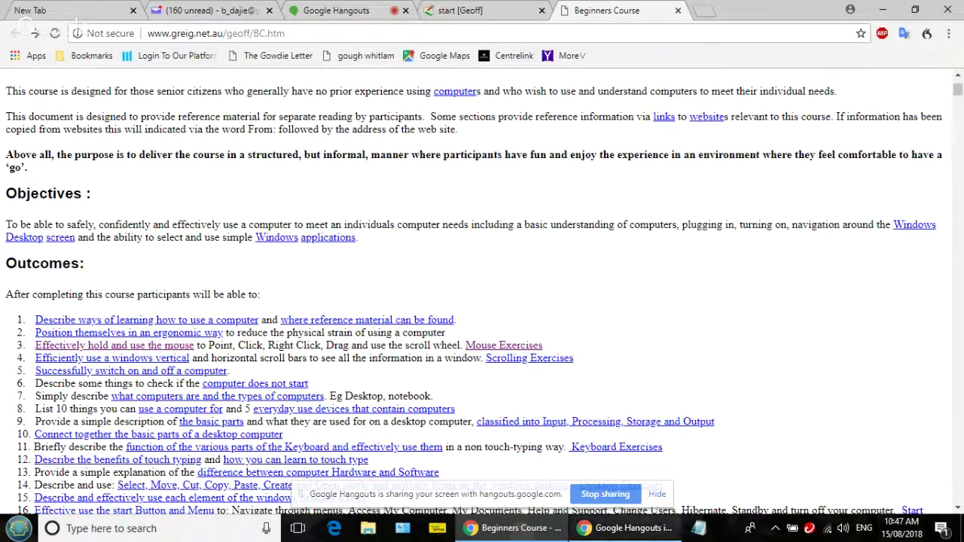
pyautogui.click(697, 532)
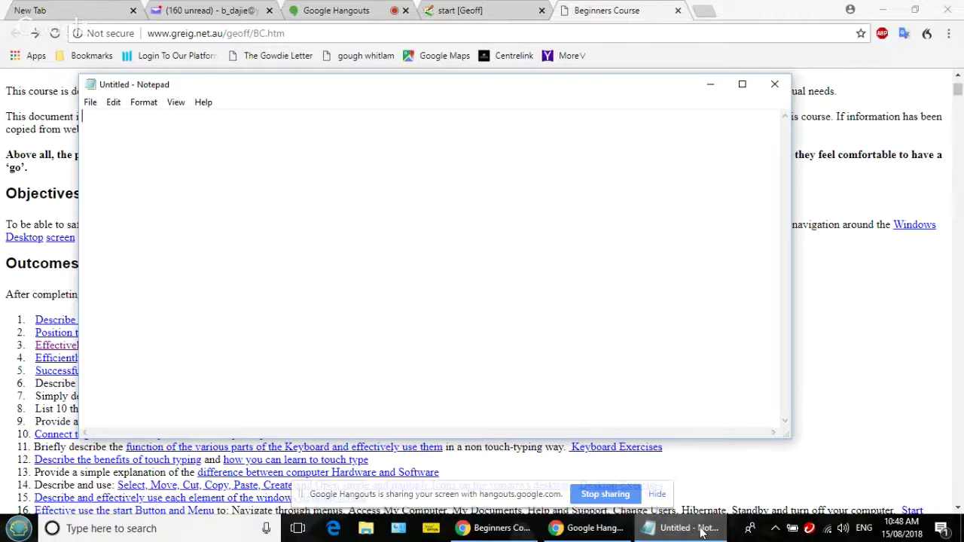
# Fill part of the blank note's first line with repeated letter a, and erase all of it.
pyautogui.write('aaaaaaaaaaaaaaa')
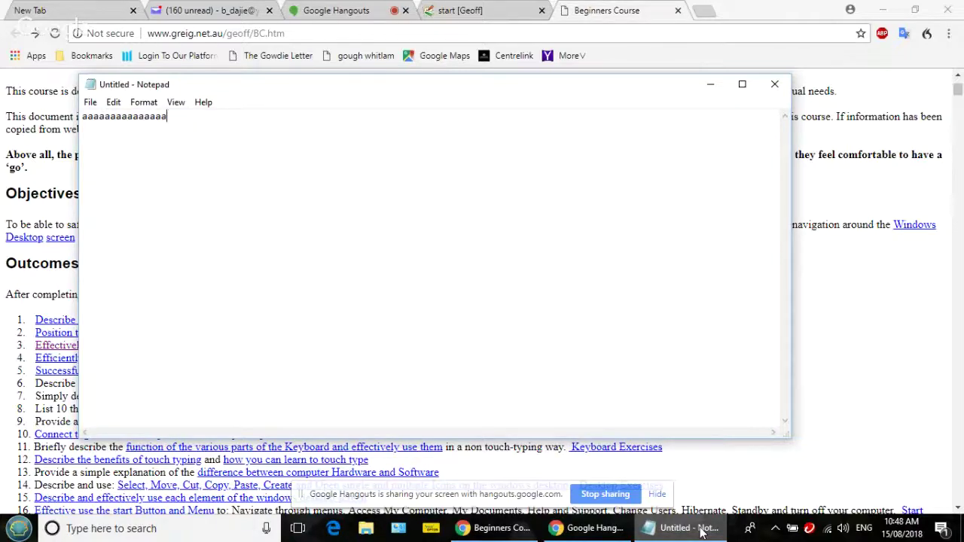
pyautogui.press('BackSpace')
pyautogui.press('BackSpace')
pyautogui.press('BackSpace')
pyautogui.press('BackSpace')
pyautogui.press('BackSpace')
pyautogui.press('BackSpace')
pyautogui.press('BackSpace')
pyautogui.press('BackSpace')
pyautogui.press('BackSpace')
pyautogui.press('BackSpace')
pyautogui.press('BackSpace')
pyautogui.press('BackSpace')
pyautogui.press('BackSpace')
pyautogui.press('BackSpace')
pyautogui.press('BackSpace')
# Write a single a followed by long runs of a, b and c separated by spaces, and leave a blank line below.
pyautogui.write('a')
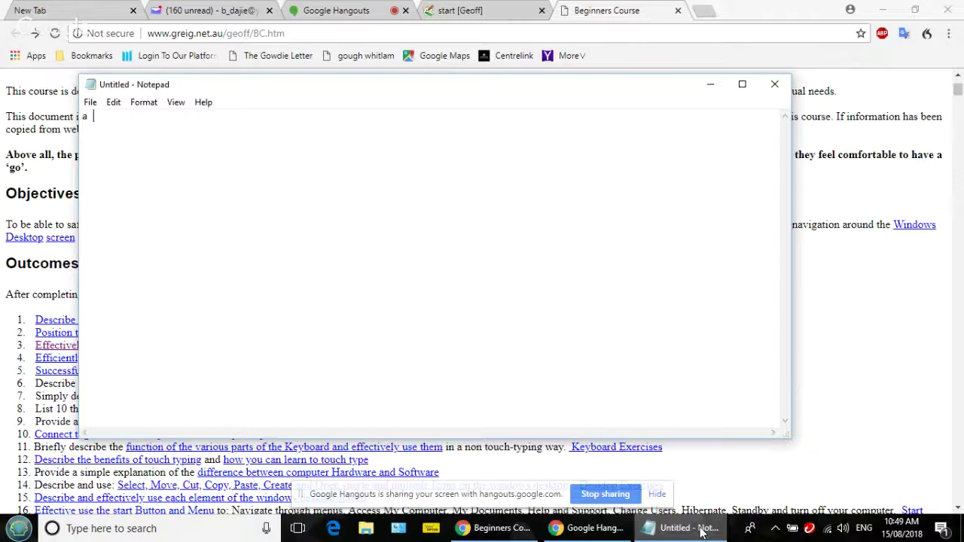
pyautogui.write('aaaaaaaaaaaaaaaa')
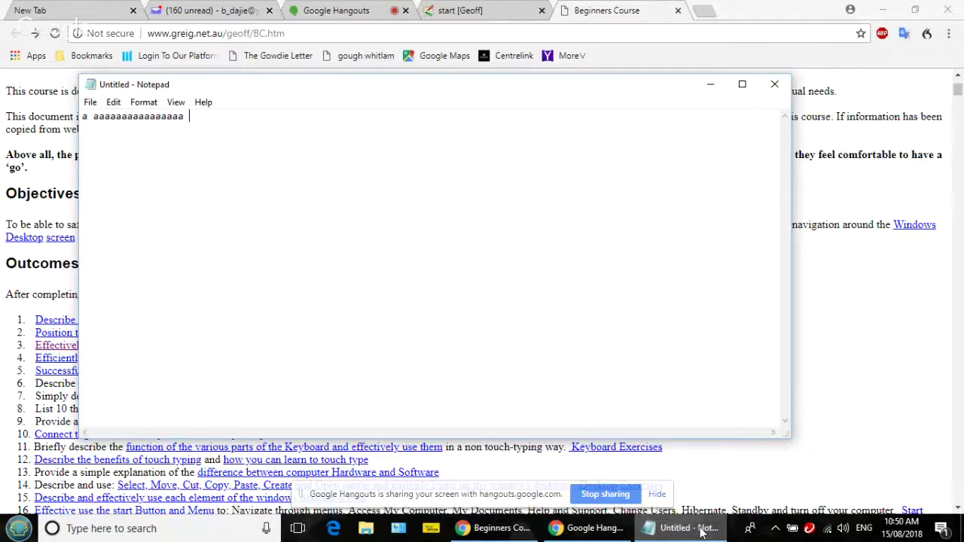
pyautogui.write('bbbbbbbbbbbbbbb')
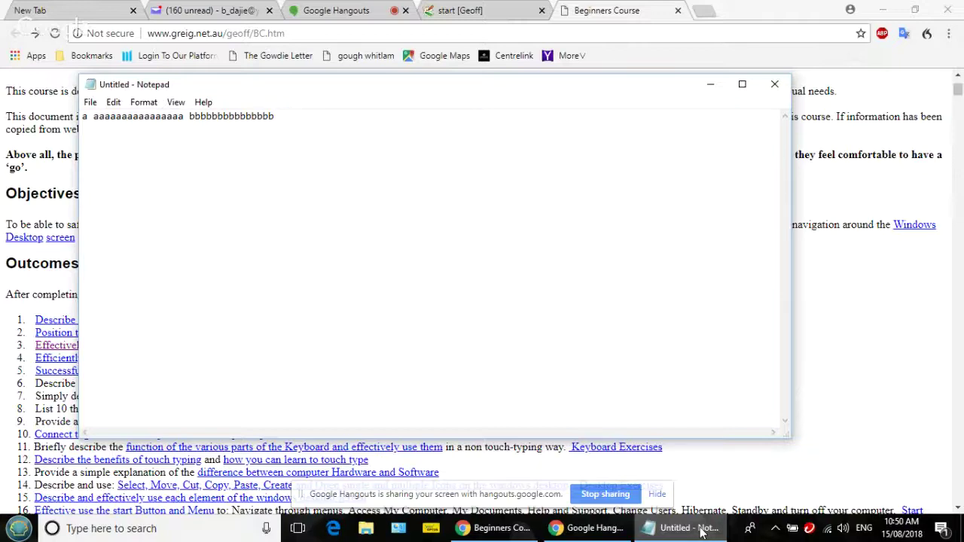
pyautogui.write('cccccccccccccccccccc')
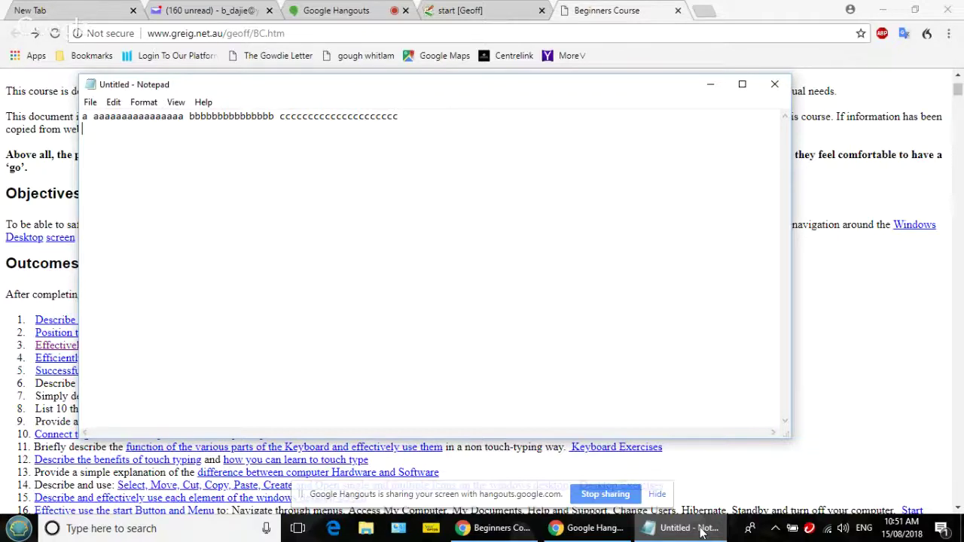
pyautogui.press('Return')
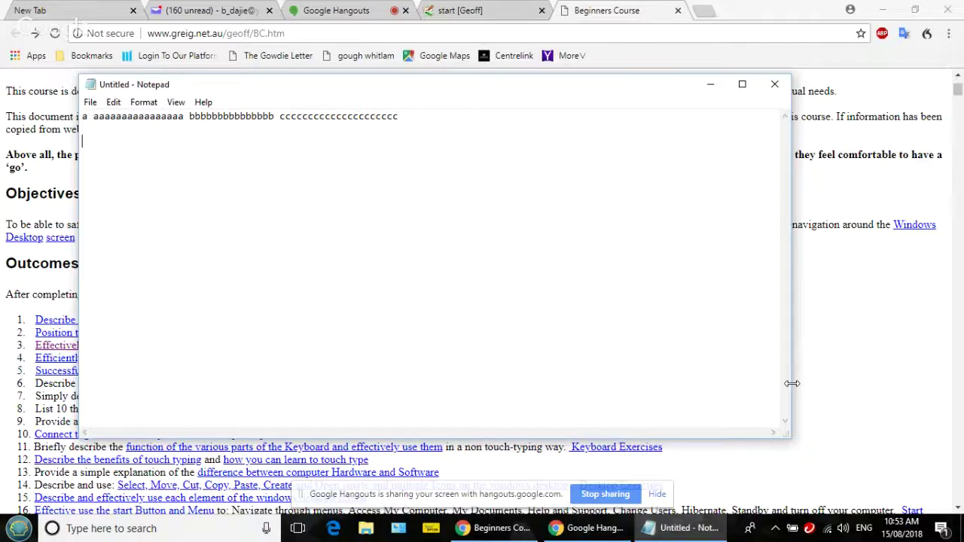
# Narrow the Notepad window to just beyond the letters, and add the overflowing line "ddddd fffffff ggggg hhhhh jjj kkkk lllll mmmmmmmmmmmm" below the blank line.
pyautogui.moveTo(792, 383); pyautogui.dragTo(788, 383)
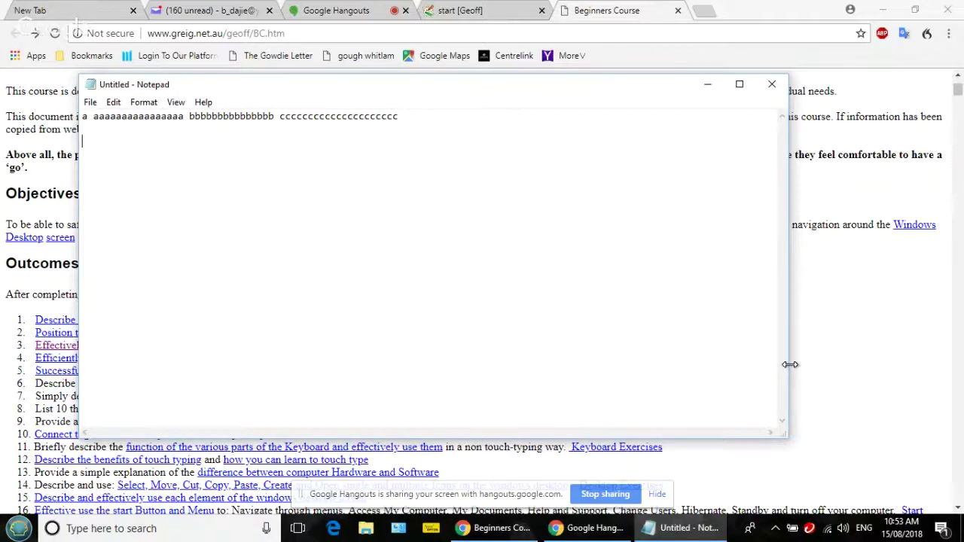
pyautogui.moveTo(789, 371); pyautogui.dragTo(430, 359)
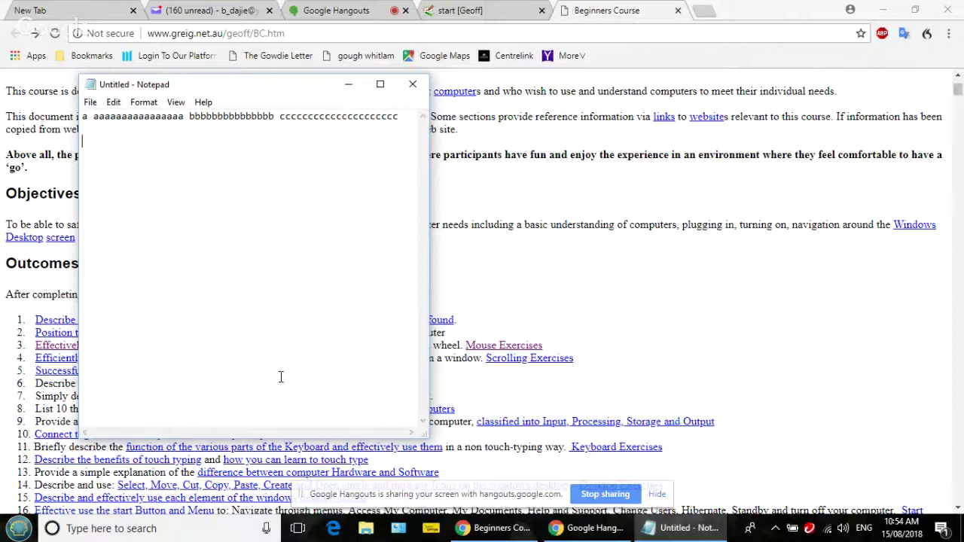
pyautogui.write('ddddd  fffffff   ggggg ')
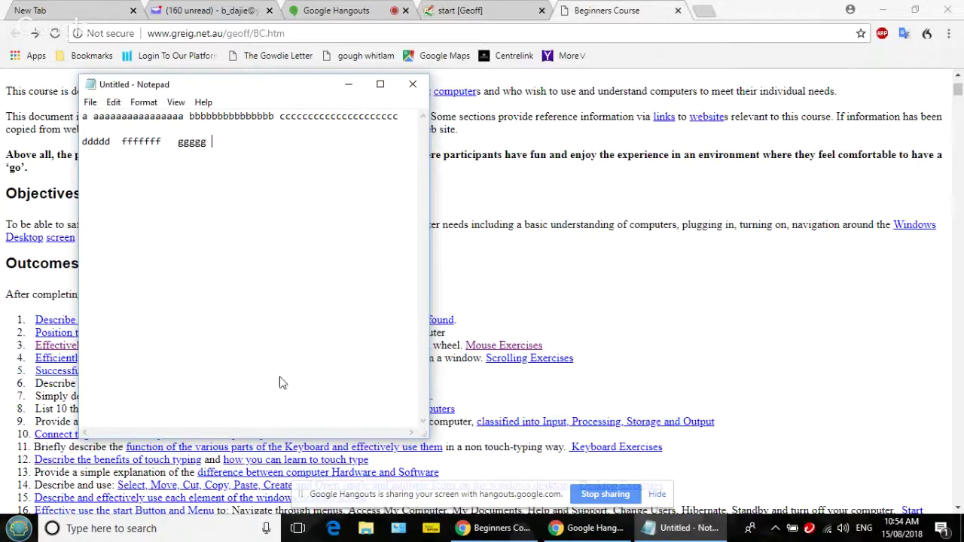
pyautogui.write('   hhhhh   jjj  kkkk   lllll   mmmmmm')
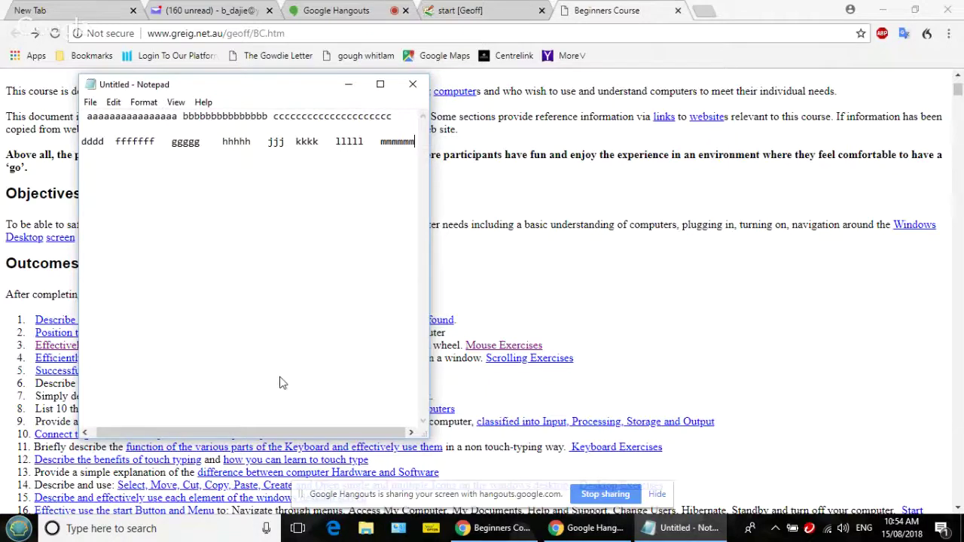
pyautogui.write('mmmmmmm')
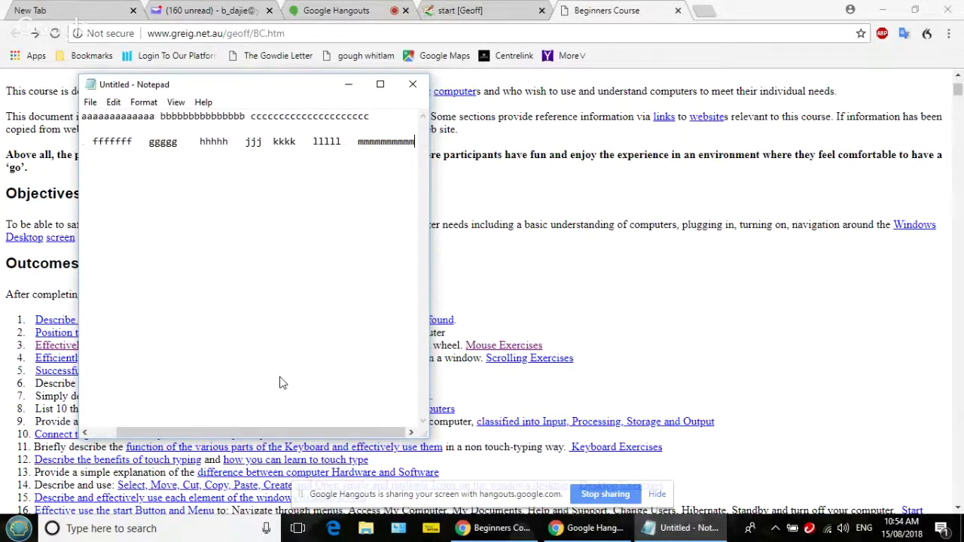
pyautogui.write('m')
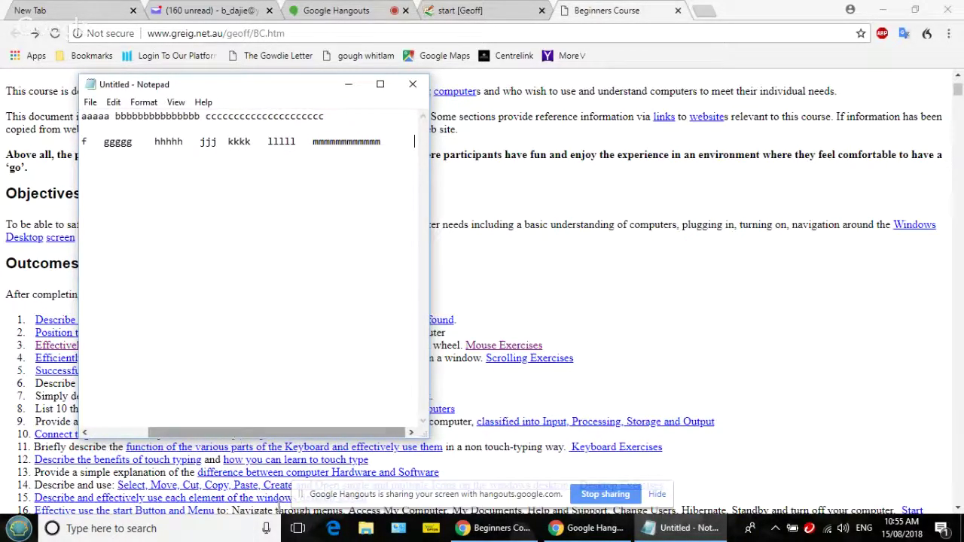
# Split the second text line just before "jjj" with a long run of line breaks, extending the note well beyond the window's height.
pyautogui.click(149, 434)
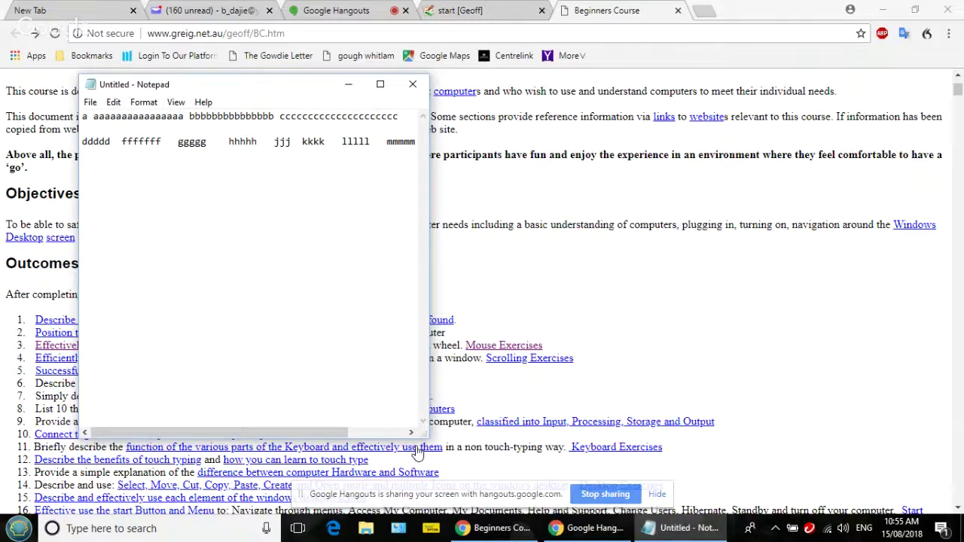
pyautogui.click(265, 216)
pyautogui.press('Return')
pyautogui.press('Return')
pyautogui.press('Return')
pyautogui.press('Return')
pyautogui.press('Return')
pyautogui.press('Return')
pyautogui.press('Return')
pyautogui.press('Return')
pyautogui.press('Return')
pyautogui.press('Return')
pyautogui.press('Return')
pyautogui.press('Return')
pyautogui.press('Return')
pyautogui.press('Return')
pyautogui.press('Return')
pyautogui.press('Return')
pyautogui.press('Return')
pyautogui.press('Return')
pyautogui.press('Return')
pyautogui.press('Return')
pyautogui.press('Return')
pyautogui.press('Return')
pyautogui.press('Return')
pyautogui.press('Return')
pyautogui.press('Return')
pyautogui.press('Return')
pyautogui.press('Return')
pyautogui.press('Return')
pyautogui.press('Return')
pyautogui.press('Return')
pyautogui.press('Return')
pyautogui.press('Return')
pyautogui.press('Return')
pyautogui.press('Return')
pyautogui.press('Return')
pyautogui.press('Return')
pyautogui.press('Return')
pyautogui.press('Return')
pyautogui.press('Return')
pyautogui.press('Return')
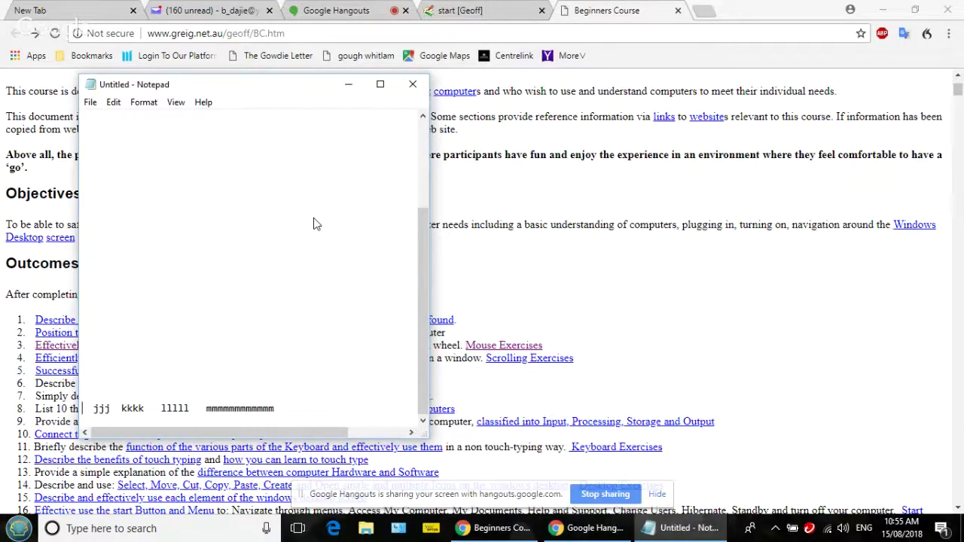
pyautogui.press('Return')
pyautogui.press('Return')
pyautogui.press('Return')
pyautogui.press('Return')
pyautogui.press('Return')
pyautogui.press('Return')
pyautogui.press('Return')
pyautogui.press('Return')
pyautogui.press('Return')
pyautogui.press('Return')
pyautogui.press('Return')
pyautogui.press('Return')
pyautogui.press('Return')
pyautogui.press('Return')
pyautogui.press('Return')
pyautogui.press('Return')
pyautogui.press('Return')
pyautogui.press('Return')
pyautogui.press('Return')
pyautogui.press('Return')
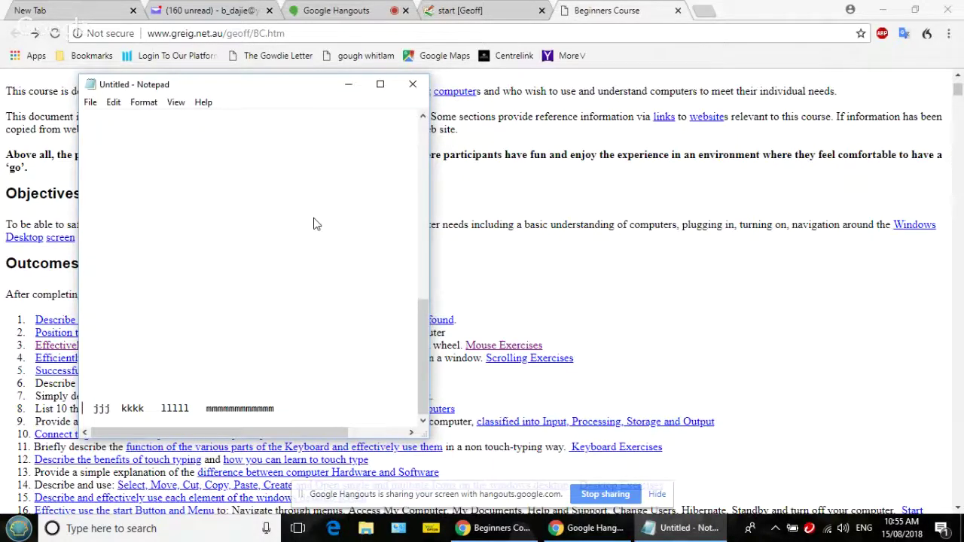
pyautogui.press('Return')
pyautogui.press('Return')
pyautogui.press('Return')
pyautogui.press('Return')
pyautogui.press('Return')
pyautogui.press('Return')
pyautogui.press('Return')
pyautogui.press('Return')
pyautogui.press('Return')
pyautogui.press('Return')
pyautogui.press('Return')
pyautogui.press('Return')
pyautogui.press('Return')
pyautogui.press('Return')
pyautogui.press('Return')
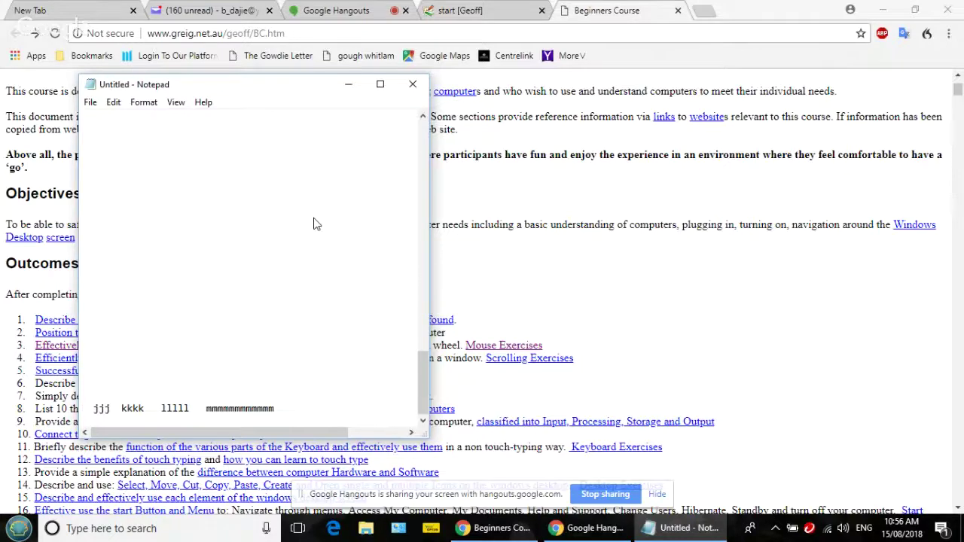
# Remove the long run of line breaks before "jjj" and shorten "ggggg" to a single g on the rejoined line.
pyautogui.press('BackSpace')
pyautogui.press('BackSpace')
pyautogui.press('BackSpace')
pyautogui.press('BackSpace')
pyautogui.press('BackSpace')
pyautogui.press('BackSpace')
pyautogui.press('BackSpace')
pyautogui.press('BackSpace')
pyautogui.press('BackSpace')
pyautogui.press('BackSpace')
pyautogui.press('BackSpace')
pyautogui.press('BackSpace')
pyautogui.press('BackSpace')
pyautogui.press('BackSpace')
pyautogui.press('BackSpace')
pyautogui.press('BackSpace')
pyautogui.press('BackSpace')
pyautogui.press('BackSpace')
pyautogui.press('BackSpace')
pyautogui.press('BackSpace')
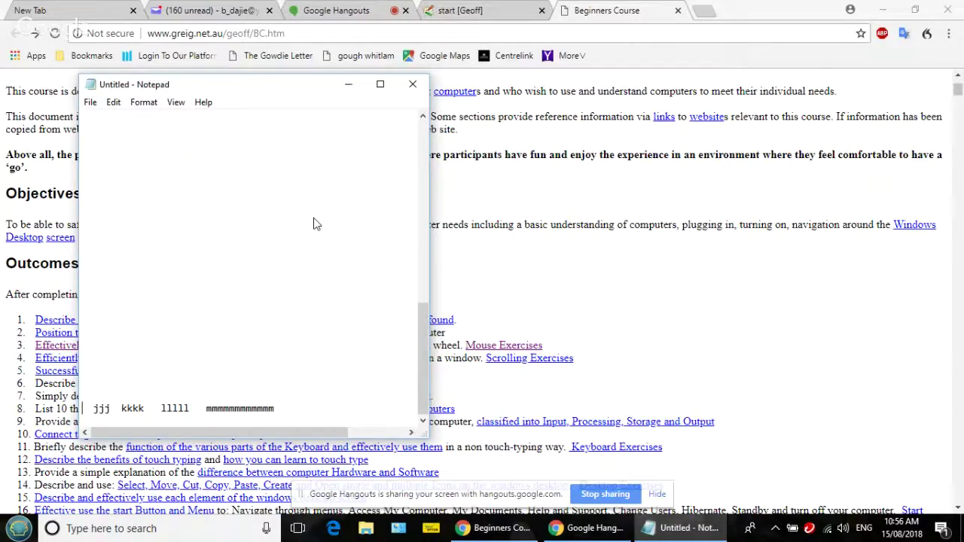
pyautogui.press('BackSpace')
pyautogui.press('BackSpace')
pyautogui.press('BackSpace')
pyautogui.press('BackSpace')
pyautogui.press('BackSpace')
pyautogui.press('BackSpace')
pyautogui.press('BackSpace')
pyautogui.press('BackSpace')
pyautogui.press('BackSpace')
pyautogui.press('BackSpace')
pyautogui.press('BackSpace')
pyautogui.press('BackSpace')
pyautogui.press('BackSpace')
pyautogui.press('BackSpace')
pyautogui.press('BackSpace')
pyautogui.press('BackSpace')
pyautogui.press('BackSpace')
pyautogui.press('BackSpace')
pyautogui.press('BackSpace')
pyautogui.press('BackSpace')
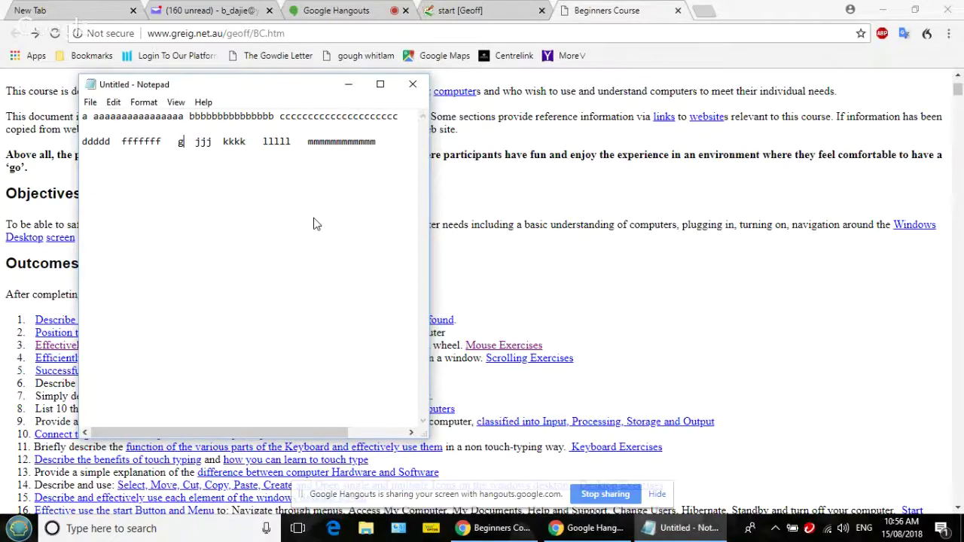
# Break the second text line after the single g, and again in the middle of "kkkk".
pyautogui.press('Return')
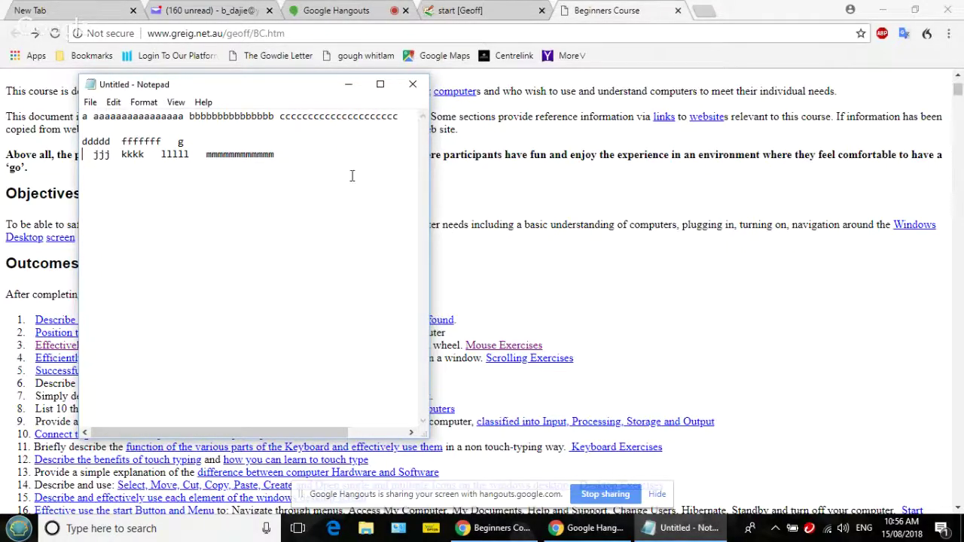
pyautogui.click(133, 155)
pyautogui.press('Return')
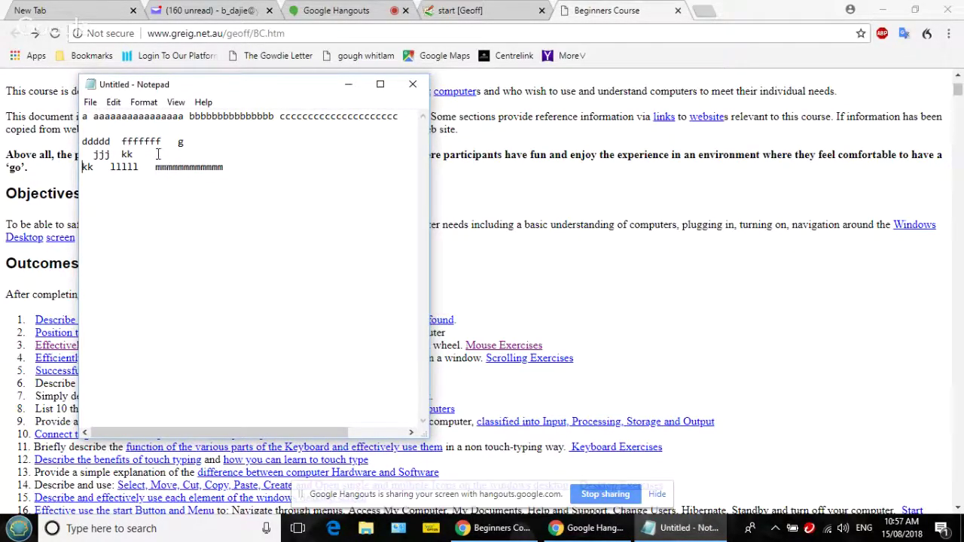
# Turn on Word Wrap and add "nnnnnnnn bbbbbbb vvvvvvvv" after the run of m, with "nnnn" on a new line below.
pyautogui.click(145, 109)
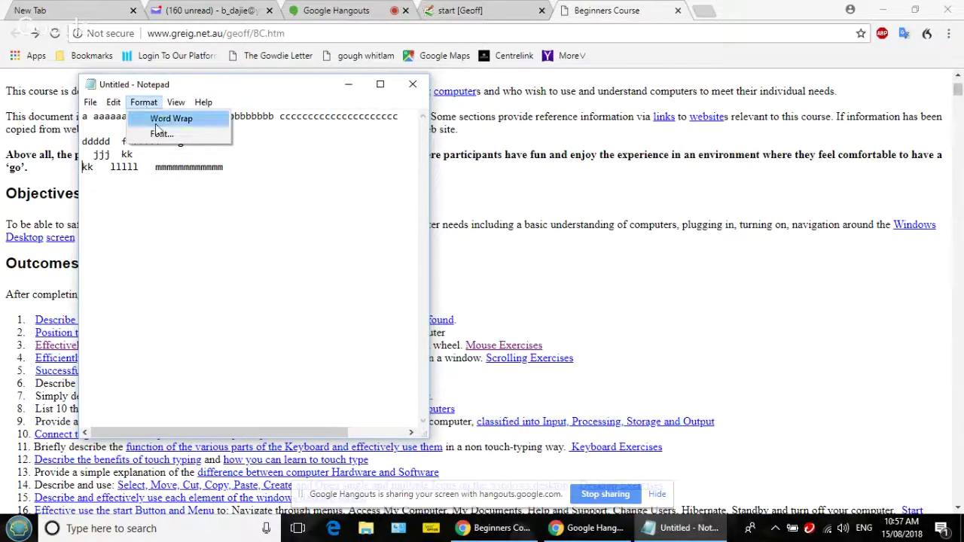
pyautogui.click(170, 119)
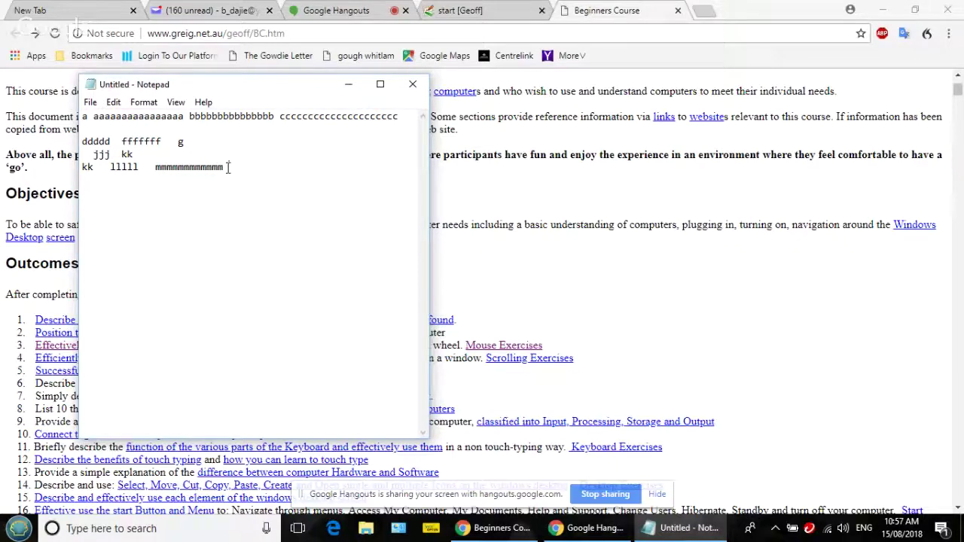
pyautogui.write('nnnnnnnn  bbbbbbb    ')
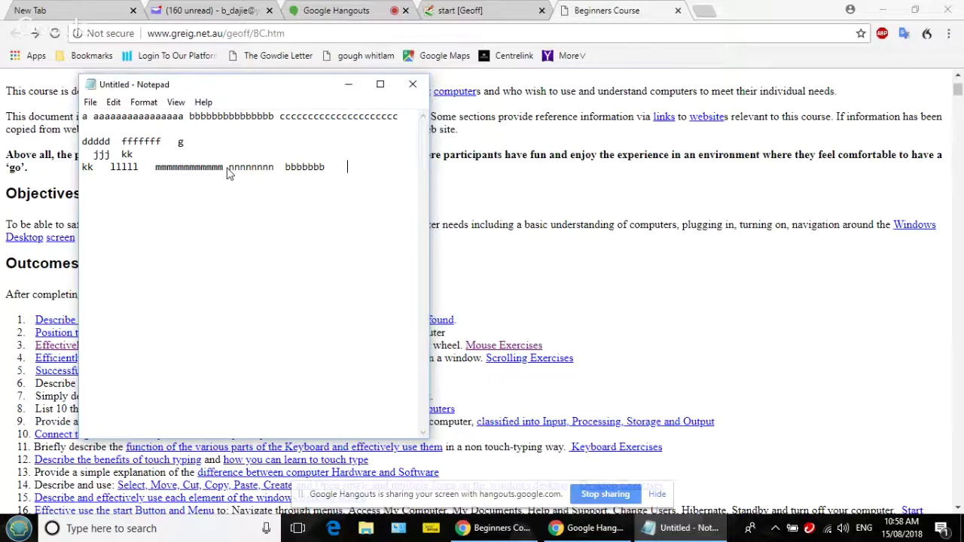
pyautogui.write('vvvvvvvv')
pyautogui.press('Return')
pyautogui.write('nnnn')
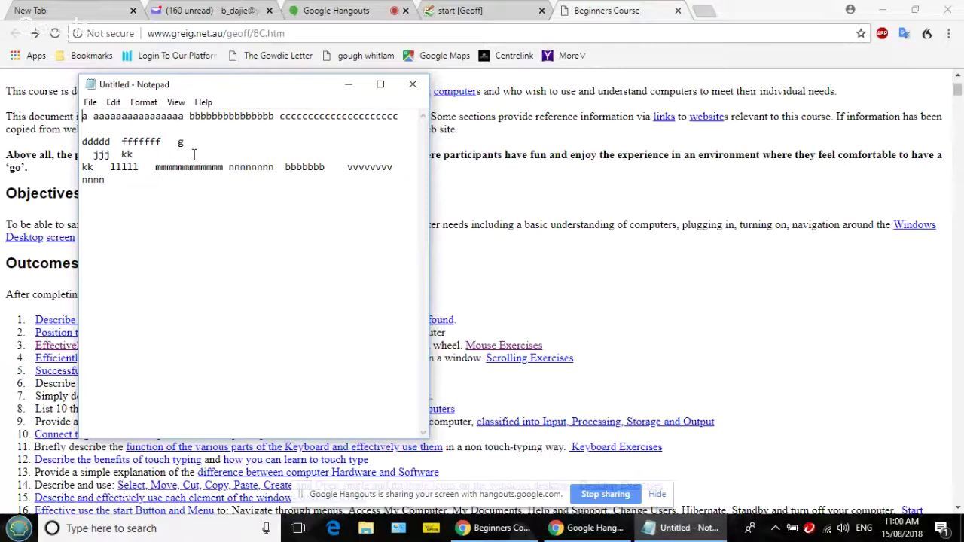
# Insert a run of > and < characters at the very start of the note, and erase them all.
pyautogui.write('>>>>>>>>>>>>>>>>')
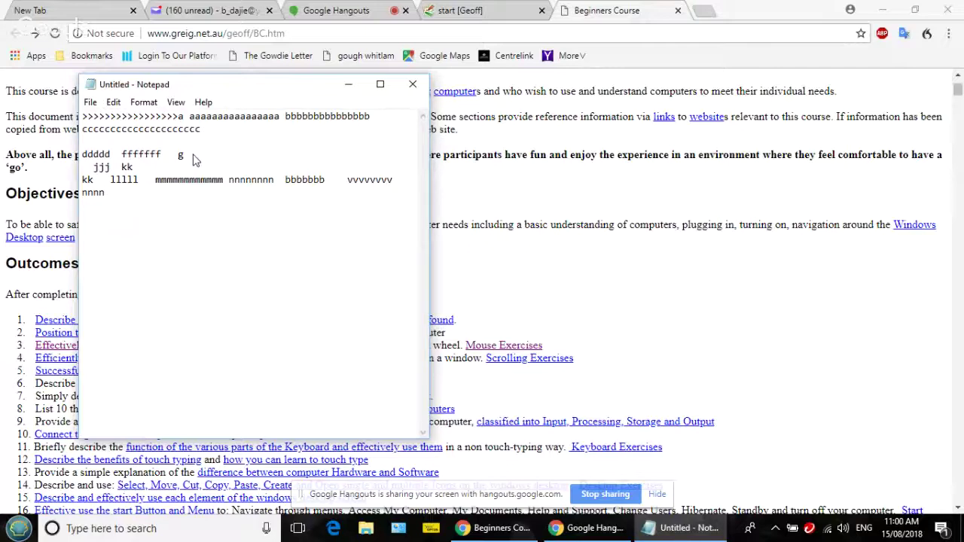
pyautogui.write('<<<<<<<')
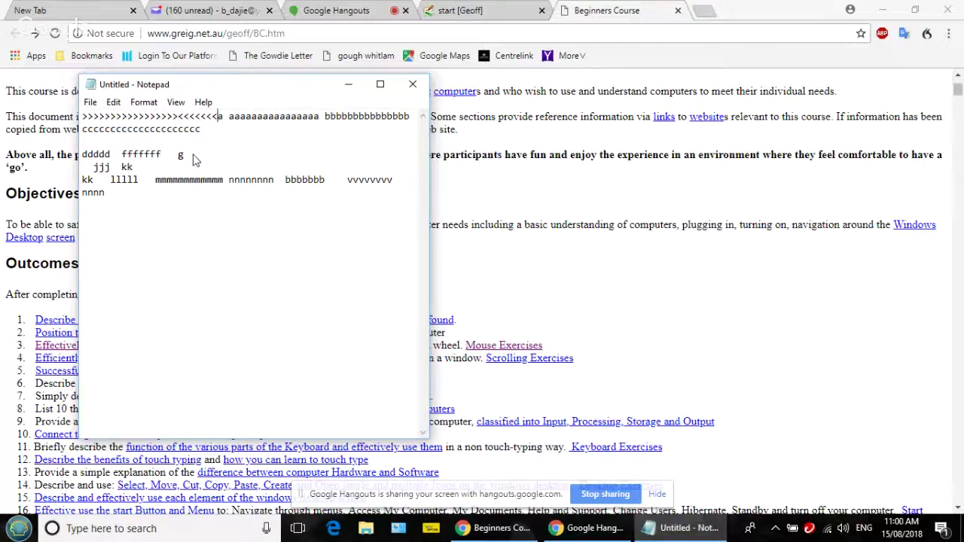
pyautogui.press('BackSpace')
pyautogui.press('BackSpace')
pyautogui.press('BackSpace')
pyautogui.press('BackSpace')
pyautogui.press('BackSpace')
pyautogui.press('BackSpace')
pyautogui.press('BackSpace')
pyautogui.press('BackSpace')
pyautogui.press('BackSpace')
pyautogui.press('BackSpace')
pyautogui.press('BackSpace')
pyautogui.press('BackSpace')
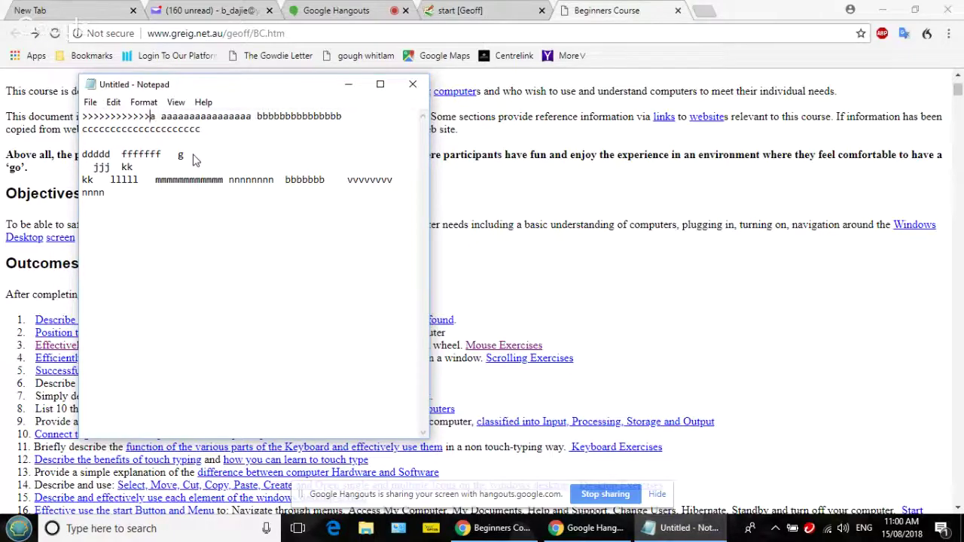
pyautogui.press('BackSpace')
pyautogui.press('BackSpace')
pyautogui.press('BackSpace')
pyautogui.press('BackSpace')
pyautogui.press('BackSpace')
pyautogui.press('BackSpace')
pyautogui.press('BackSpace')
pyautogui.press('BackSpace')
pyautogui.press('BackSpace')
pyautogui.press('BackSpace')
pyautogui.press('BackSpace')
pyautogui.press('BackSpace')
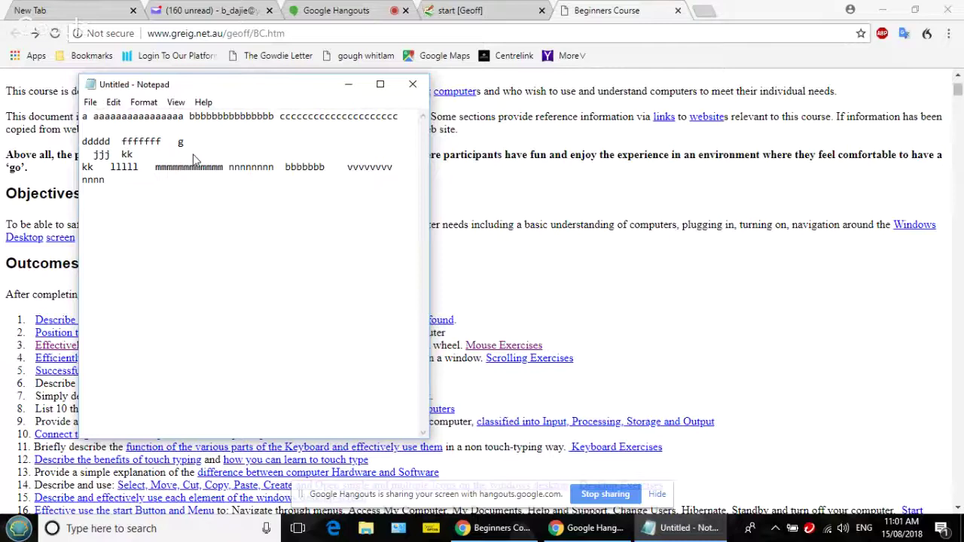
# Practise moving the text cursor through the note by single characters, by lines, and to the end of a line.
pyautogui.press('Right')
pyautogui.press('Right')
pyautogui.press('Right')
pyautogui.press('Right')
pyautogui.press('Right')
pyautogui.press('Right')
pyautogui.press('Right')
pyautogui.press('Right')
pyautogui.press('Left')
pyautogui.press('Left')
pyautogui.press('Left')
pyautogui.press('Left')
pyautogui.press('Left')
pyautogui.press('Left')
pyautogui.press('Left')
pyautogui.press('Left')
pyautogui.press('Left')
pyautogui.press('Down')
pyautogui.press('Down')
pyautogui.press('Up')
pyautogui.press('Up')
pyautogui.press('End')
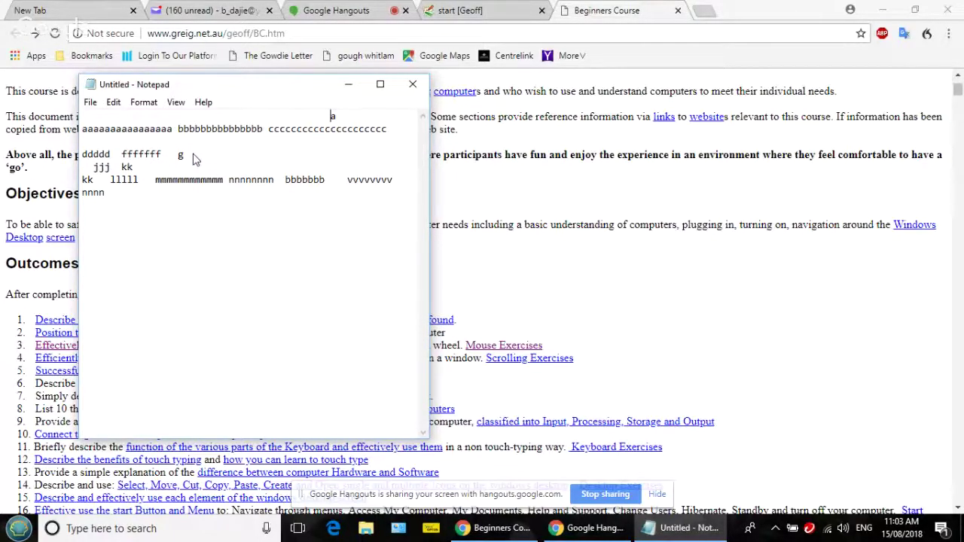
# Insert two runs of a repeated narrow box-like character, separated by spaces, directly before the single a near the note's start.
pyautogui.write('llllllllllllllllllllllllllllllllll')
pyautogui.write('l')
pyautogui.write('lll')
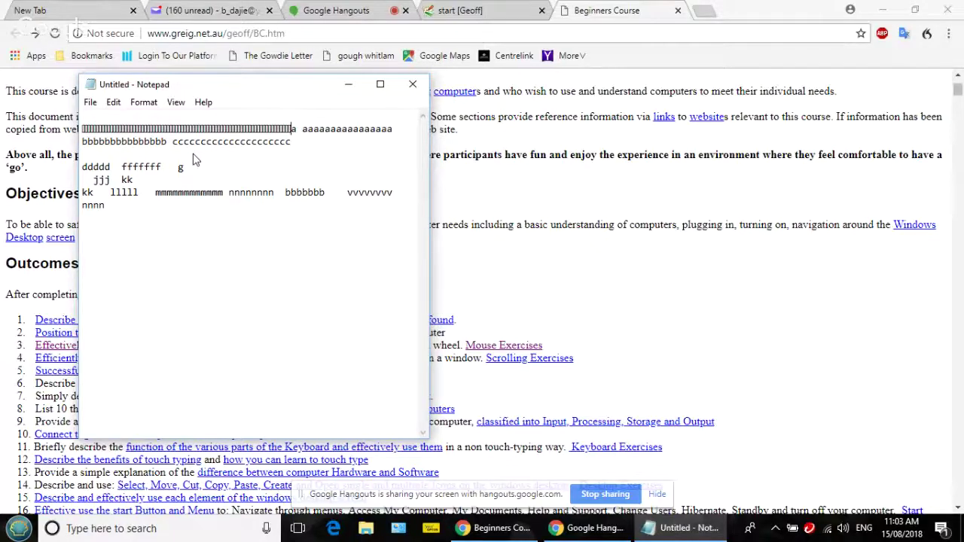
pyautogui.write('l')
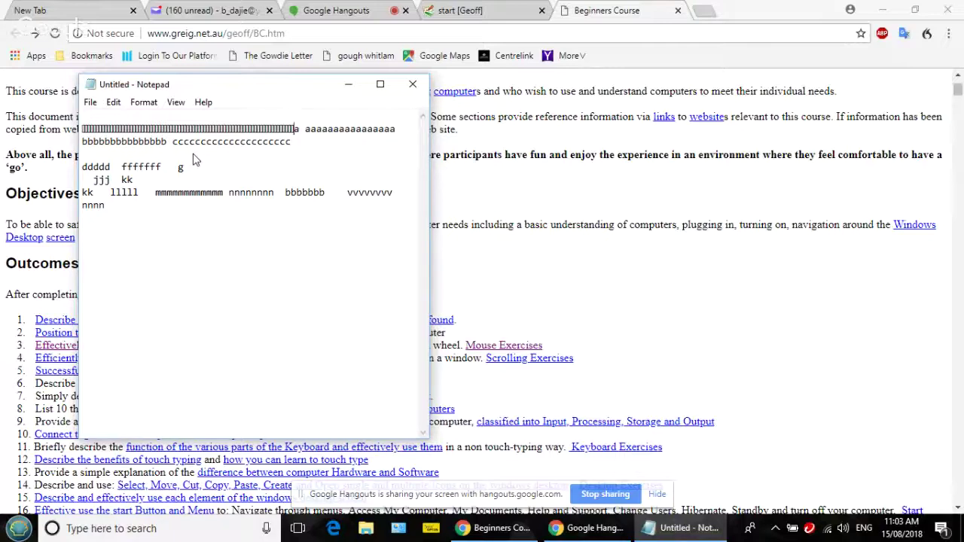
pyautogui.write('llll')
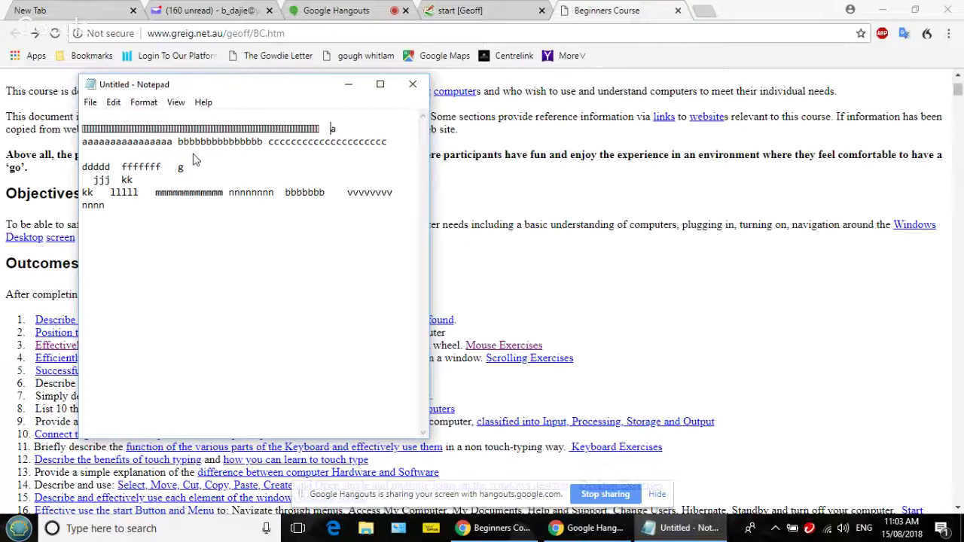
pyautogui.write('lllllllllllllllllll')
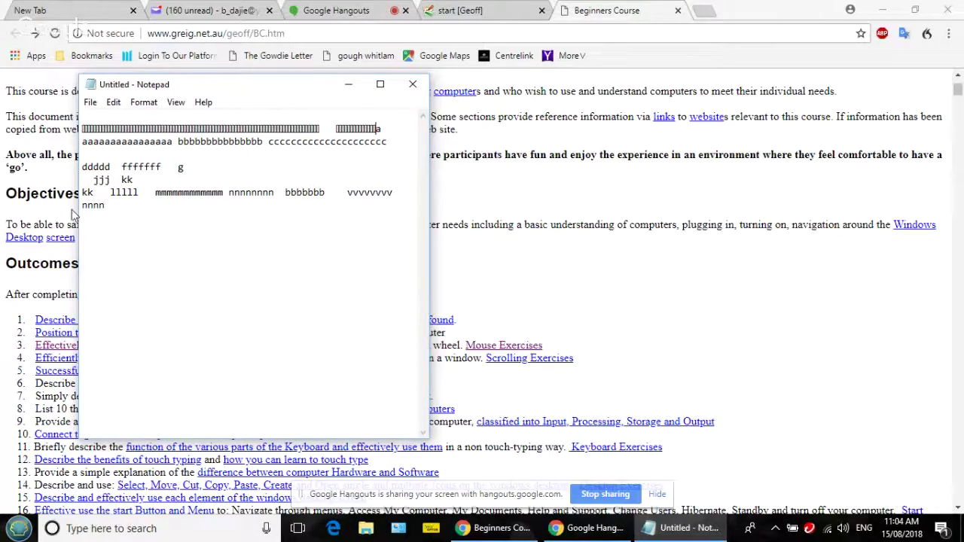
# Place the text cursor in the line beginning with "kk" and move it word by word, forward and backward.
pyautogui.click(94, 192)
pyautogui.hotkey('ctrl', 'Right')
pyautogui.hotkey('ctrl', 'Right')
pyautogui.hotkey('ctrl', 'Left')
pyautogui.hotkey('ctrl', 'Left')
pyautogui.hotkey('ctrl', 'Left')
pyautogui.hotkey('ctrl', 'Left')
# Close the untitled note without saving its changes.
pyautogui.click(412, 83)
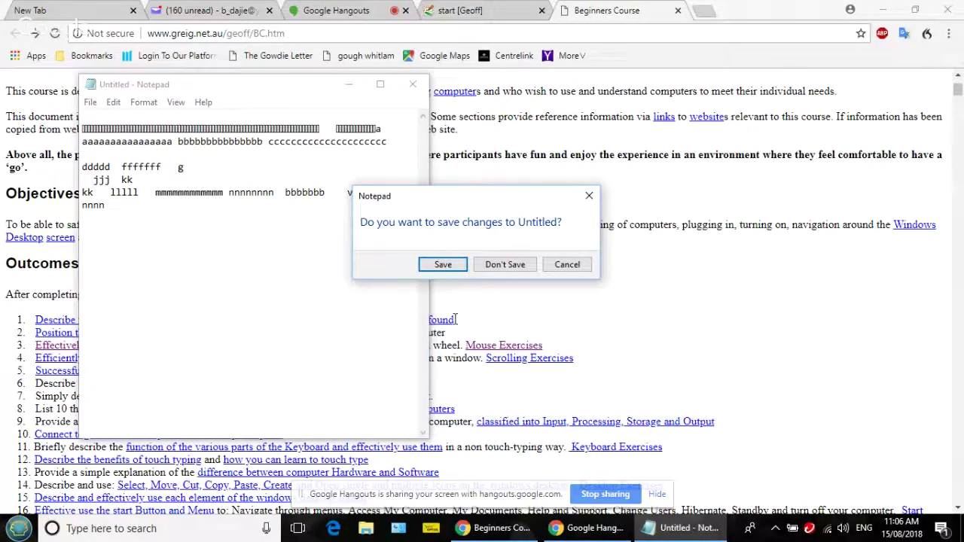
pyautogui.click(506, 265)
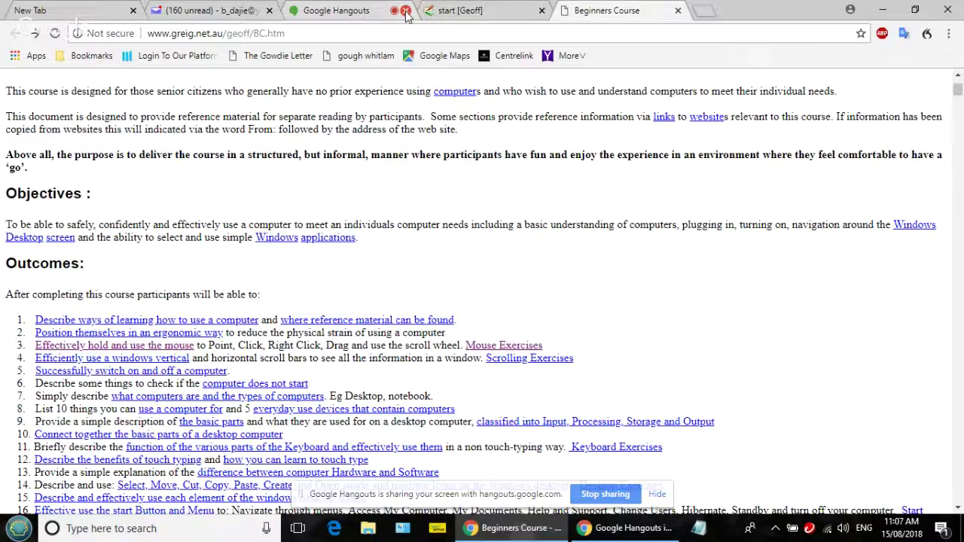
# Switch to the Google Hangouts page and stop sharing the screen.
pyautogui.click(326, 13)
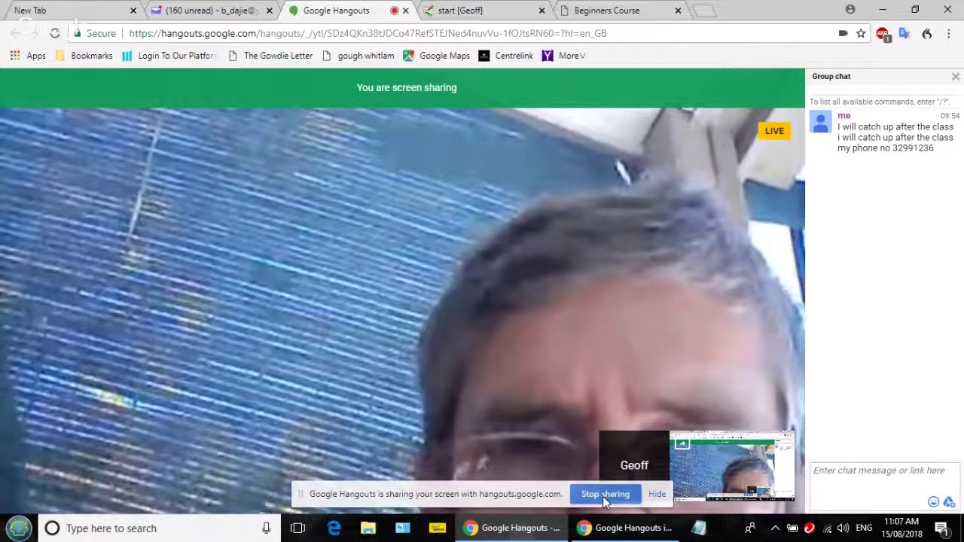
pyautogui.click(604, 494)
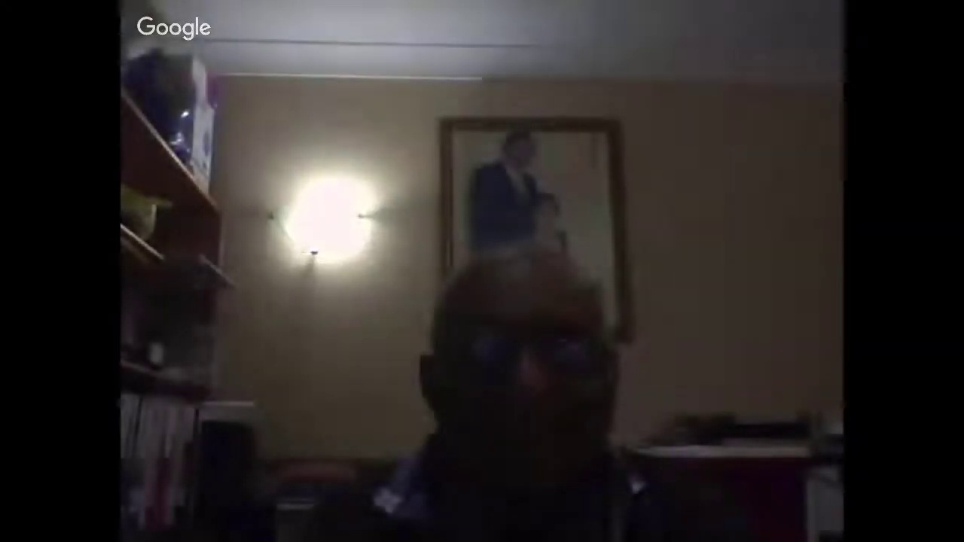